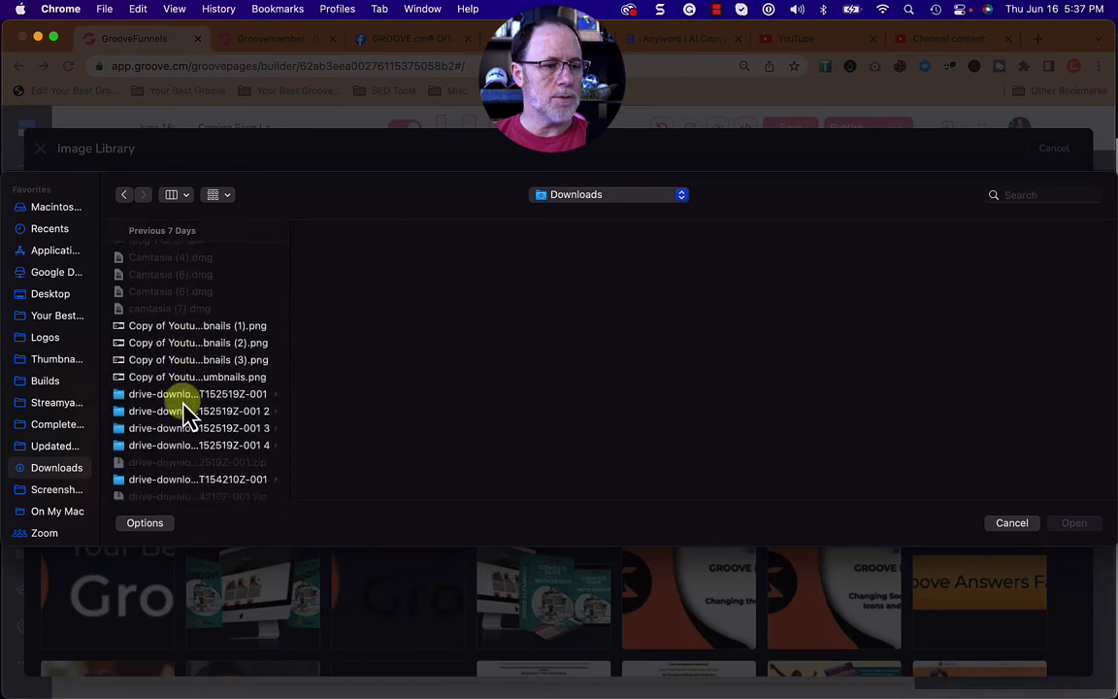
# Upload the YouTube thumbnails PNG from Downloads and pick the new 'Adding a Popup' thumbnail
pyautogui.click(191, 292)
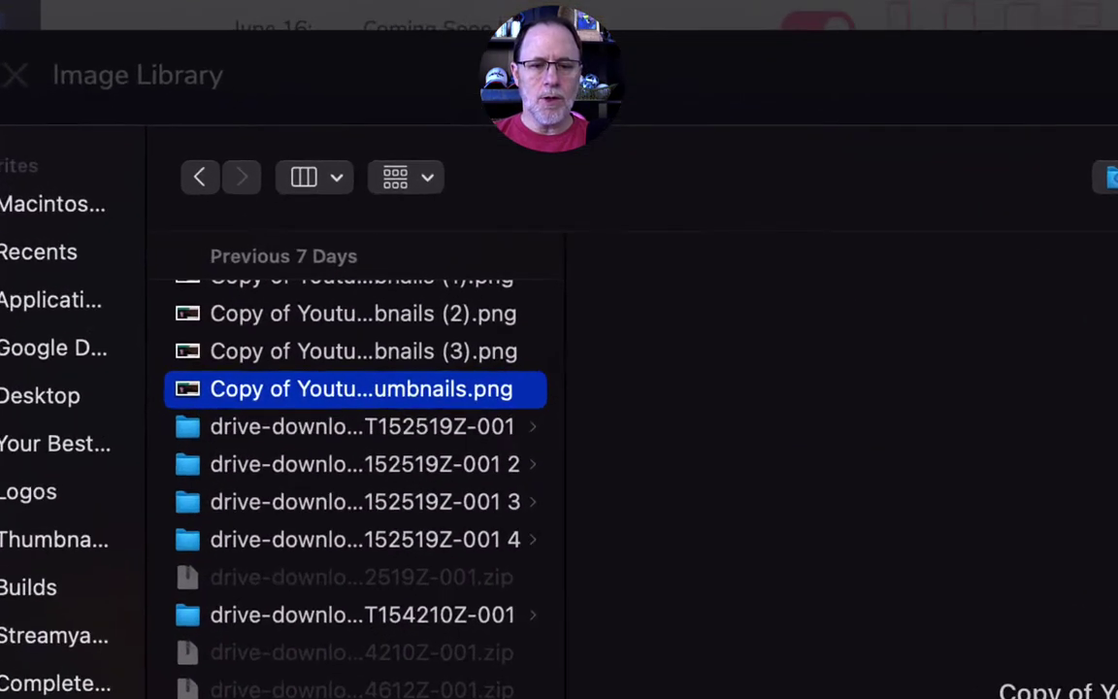
pyautogui.press('Return')
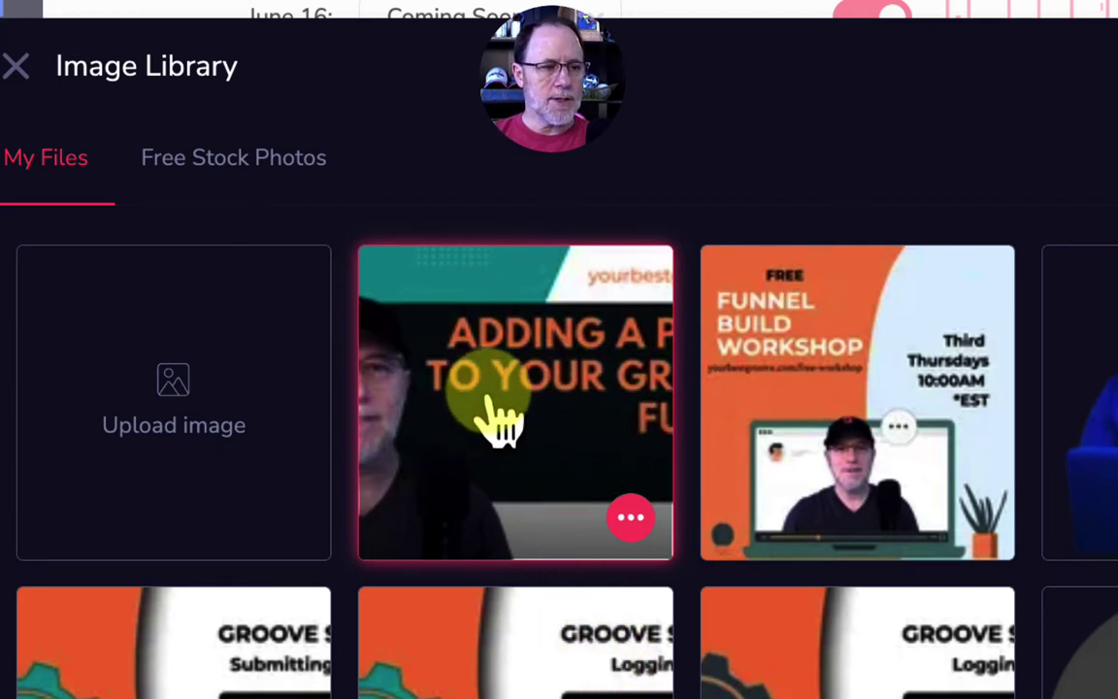
pyautogui.click(495, 214)
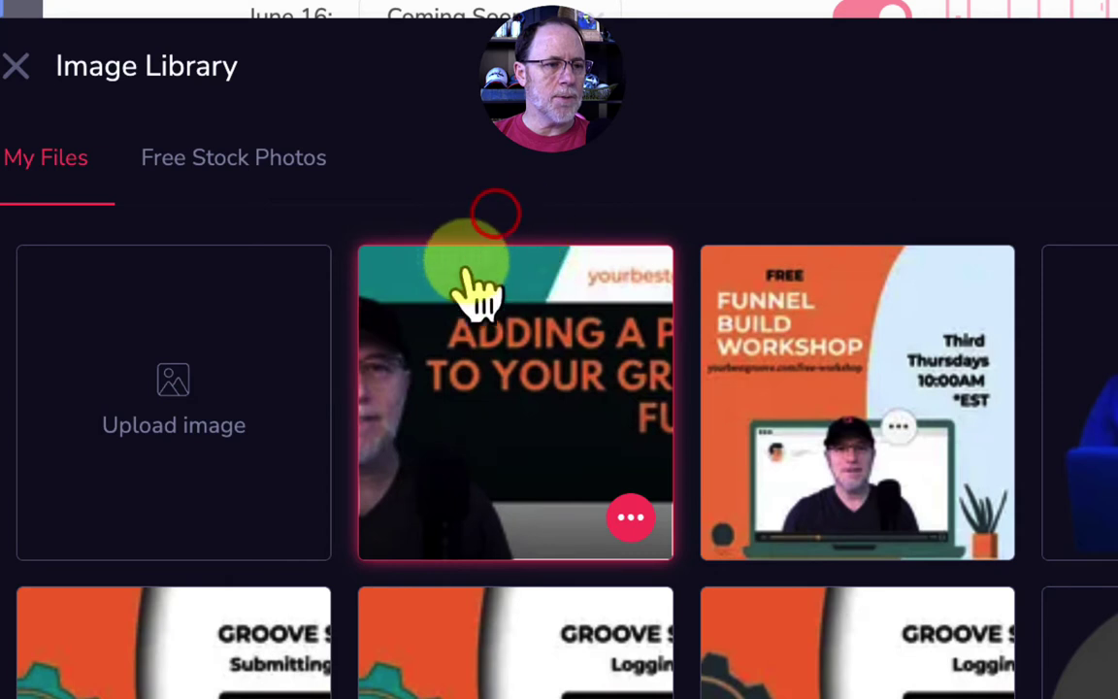
pyautogui.click(517, 309)
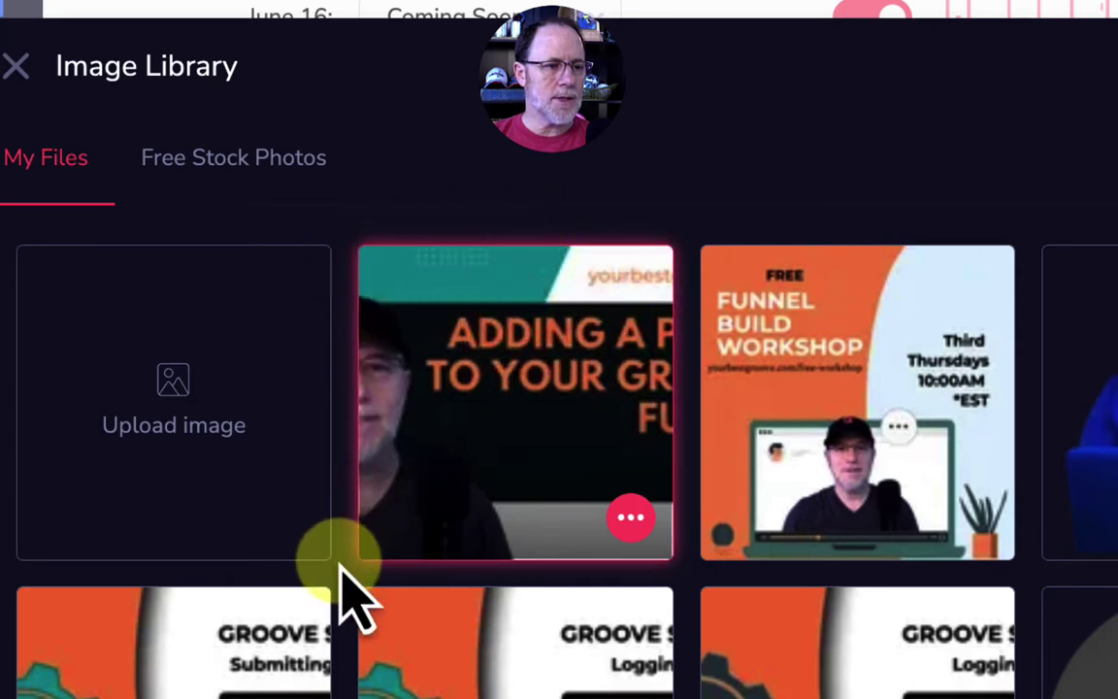
pyautogui.click(547, 327)
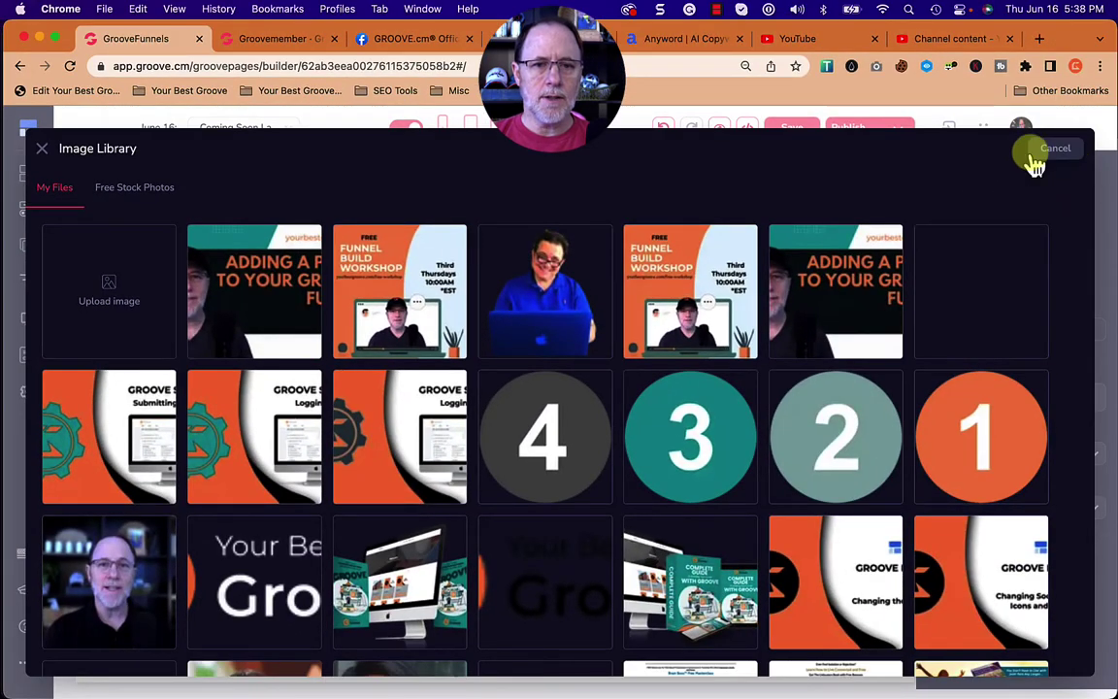
pyautogui.click(254, 301)
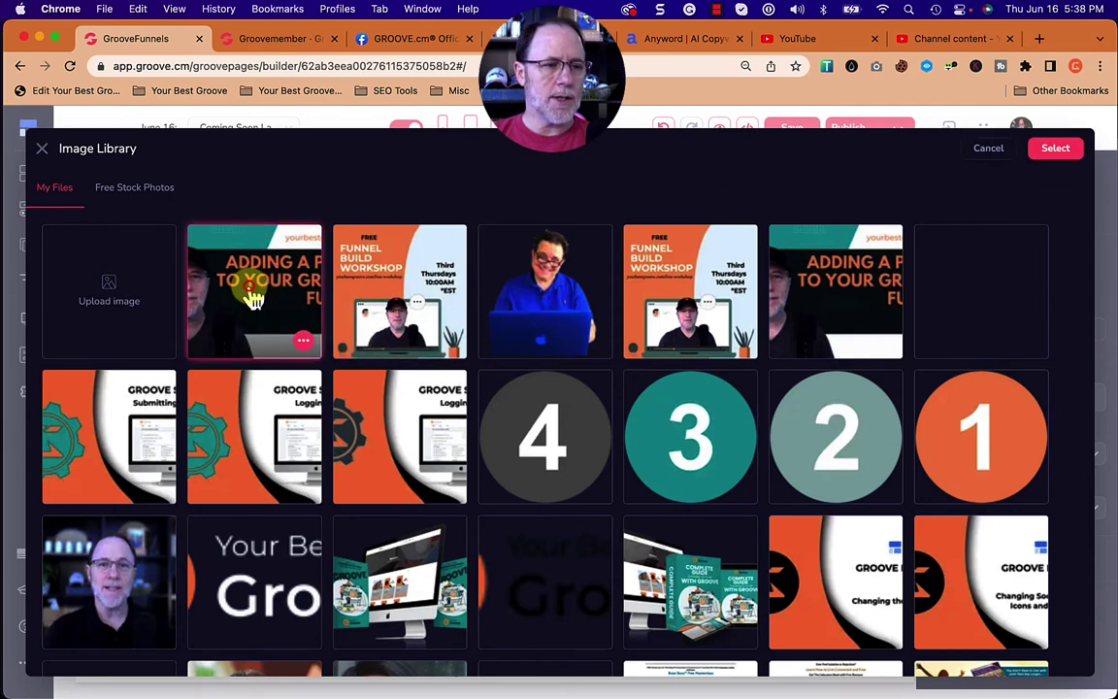
# Apply the Adding a Popup thumbnail to the image element and reopen the Image Library
pyautogui.click(1056, 151)
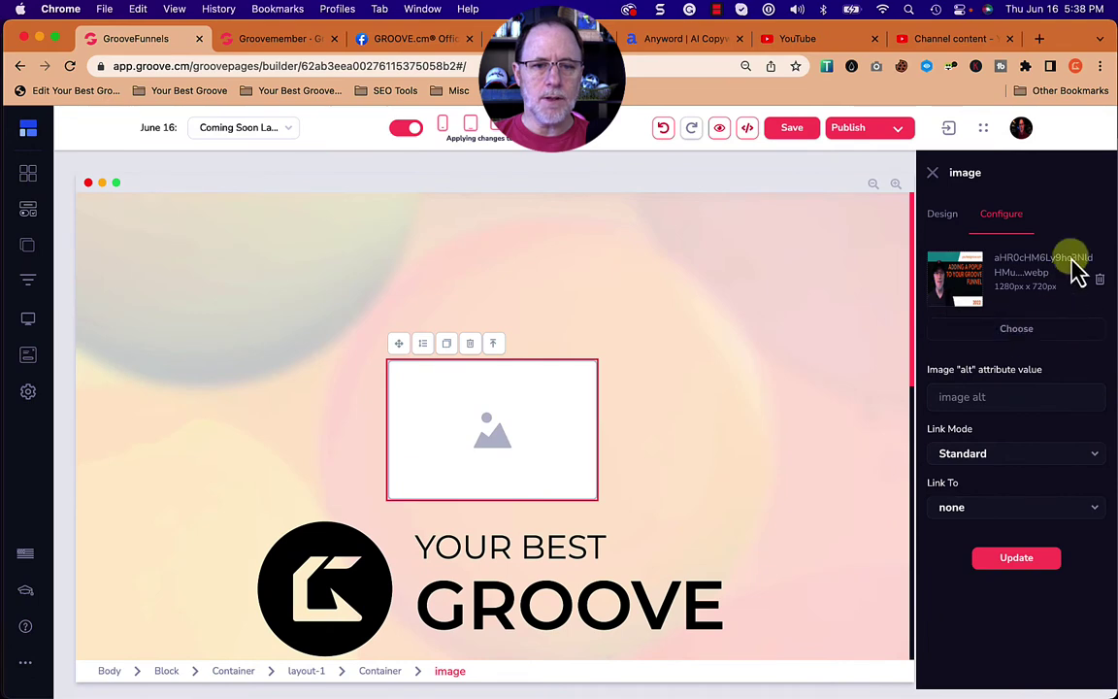
pyautogui.click(1025, 569)
pyautogui.scroll(-5, 764, 474)
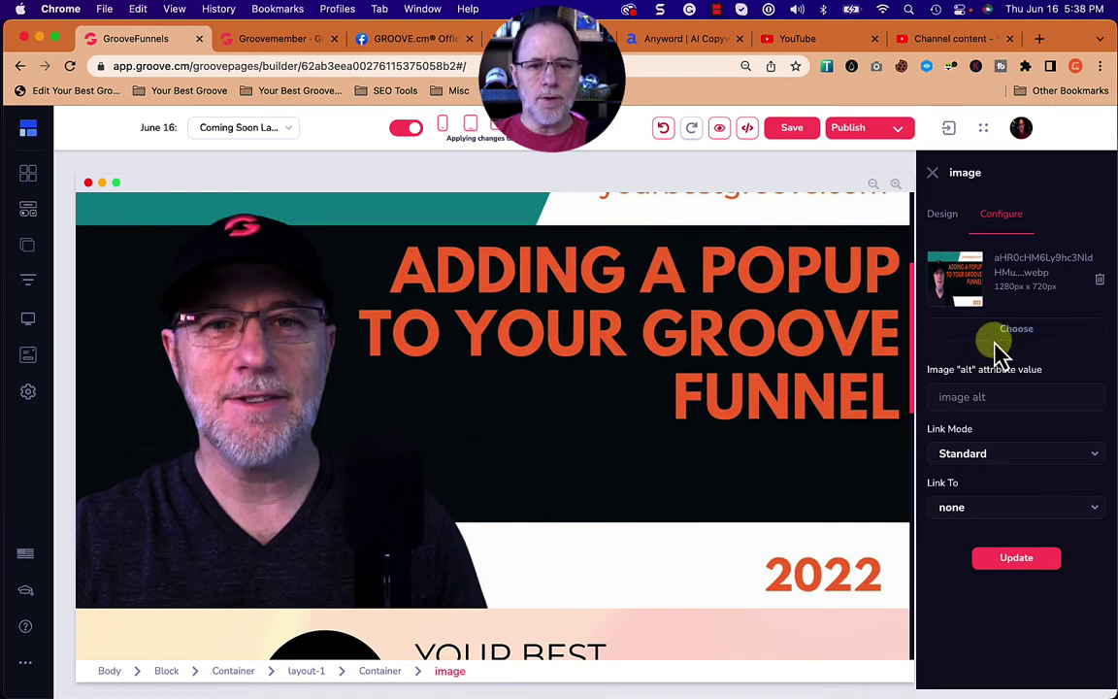
pyautogui.click(1019, 332)
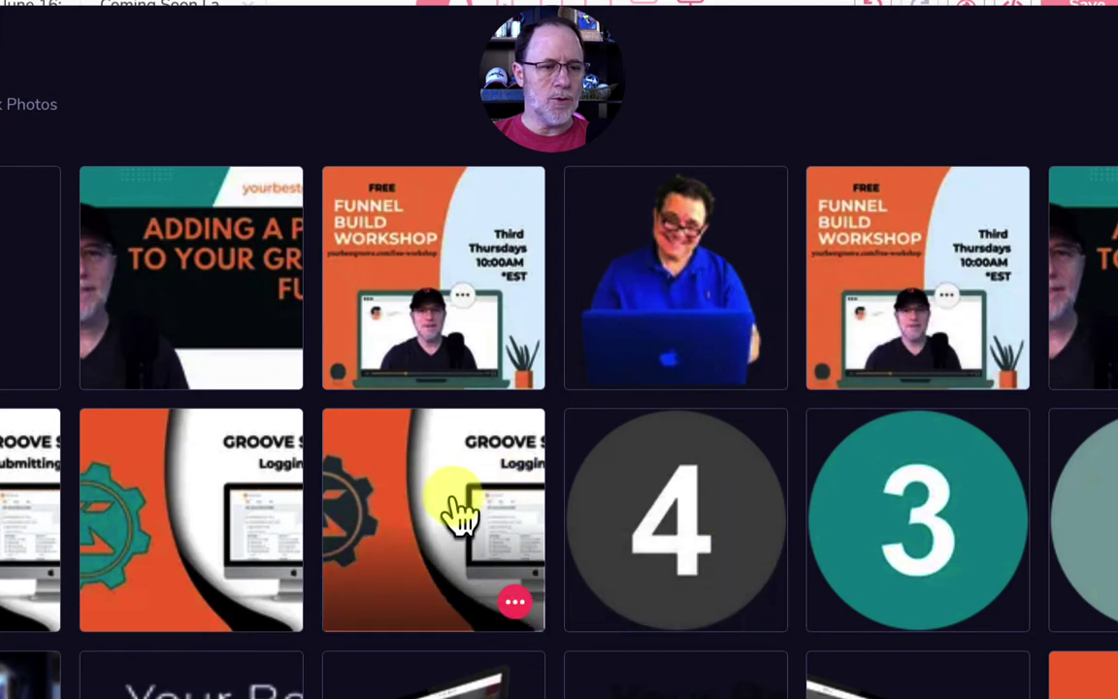
# Delete the orange Groove tutorial thumbnail and the dark logo tile from the library
pyautogui.click(509, 609)
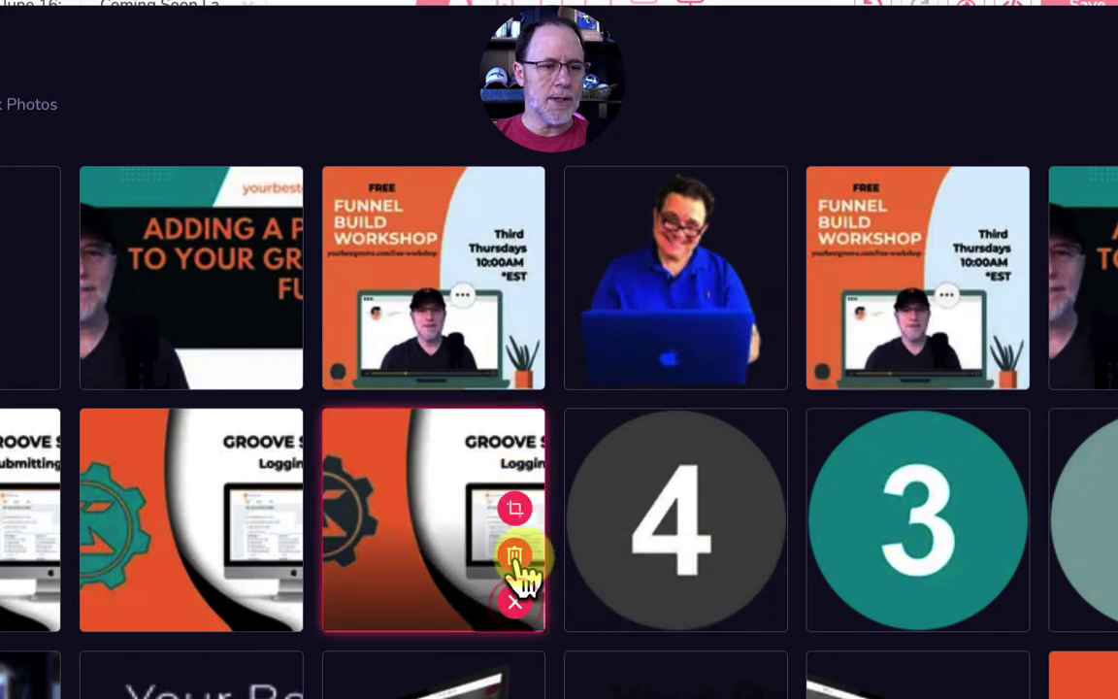
pyautogui.click(516, 610)
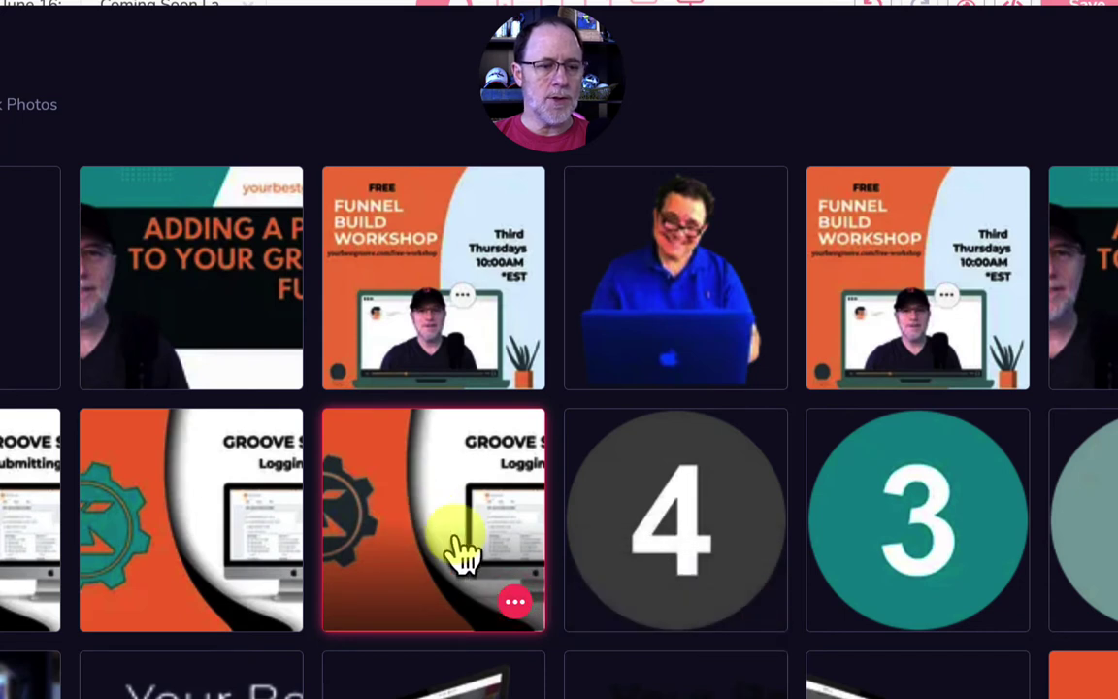
pyautogui.click(516, 602)
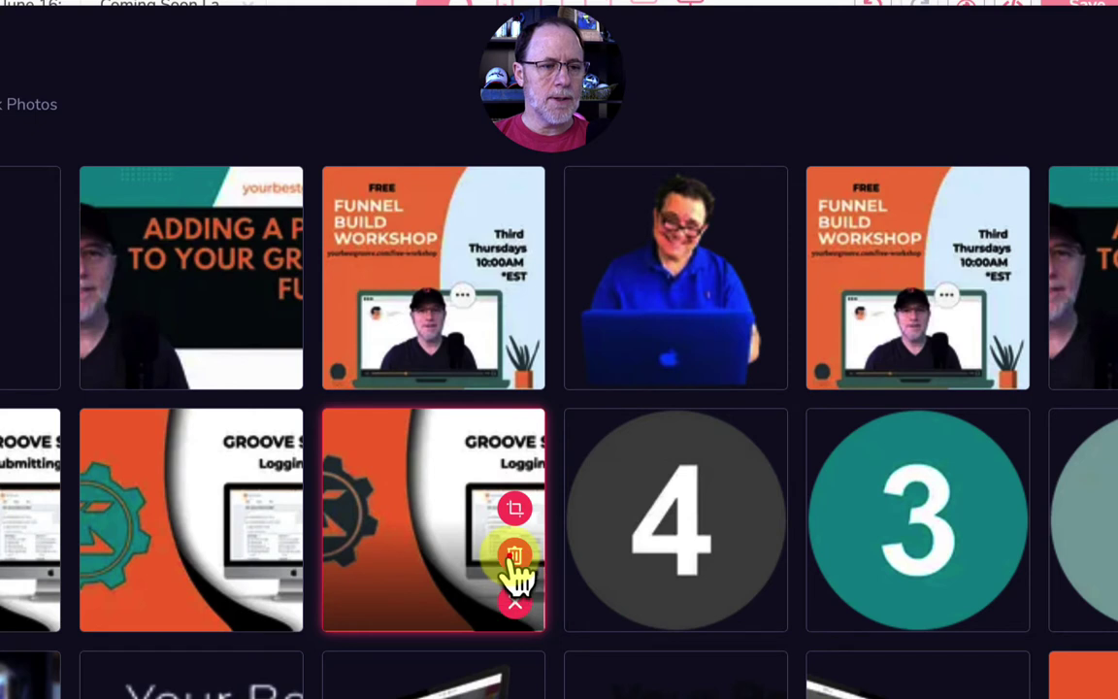
pyautogui.click(515, 558)
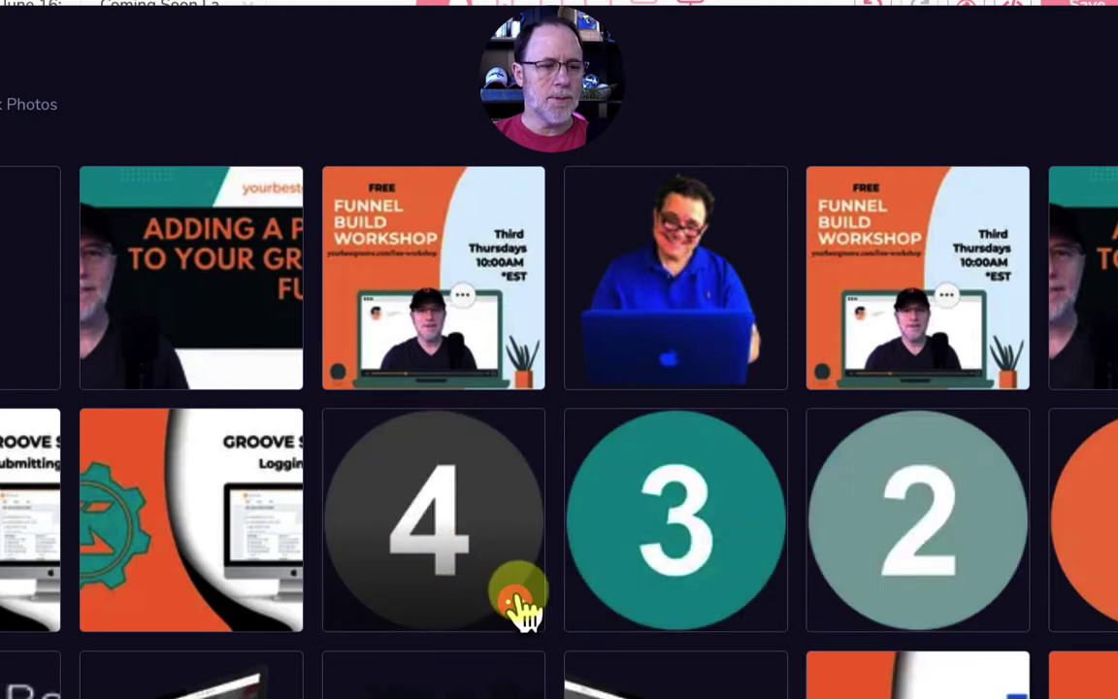
pyautogui.scroll(-3, 271, 602)
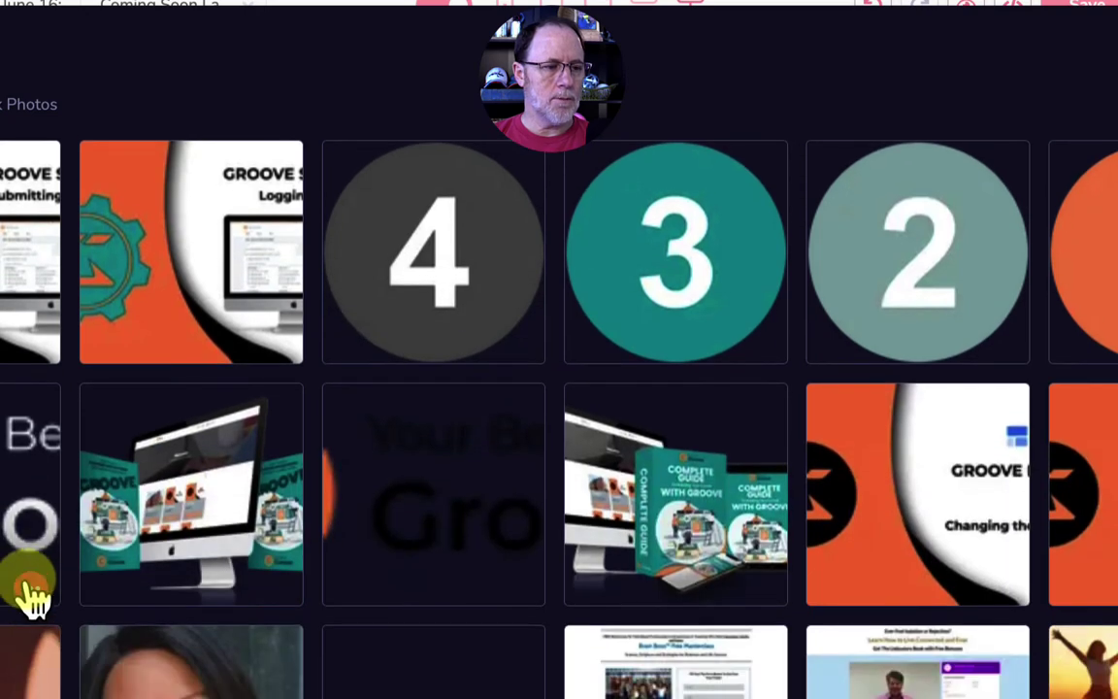
pyautogui.click(31, 581)
pyautogui.click(32, 534)
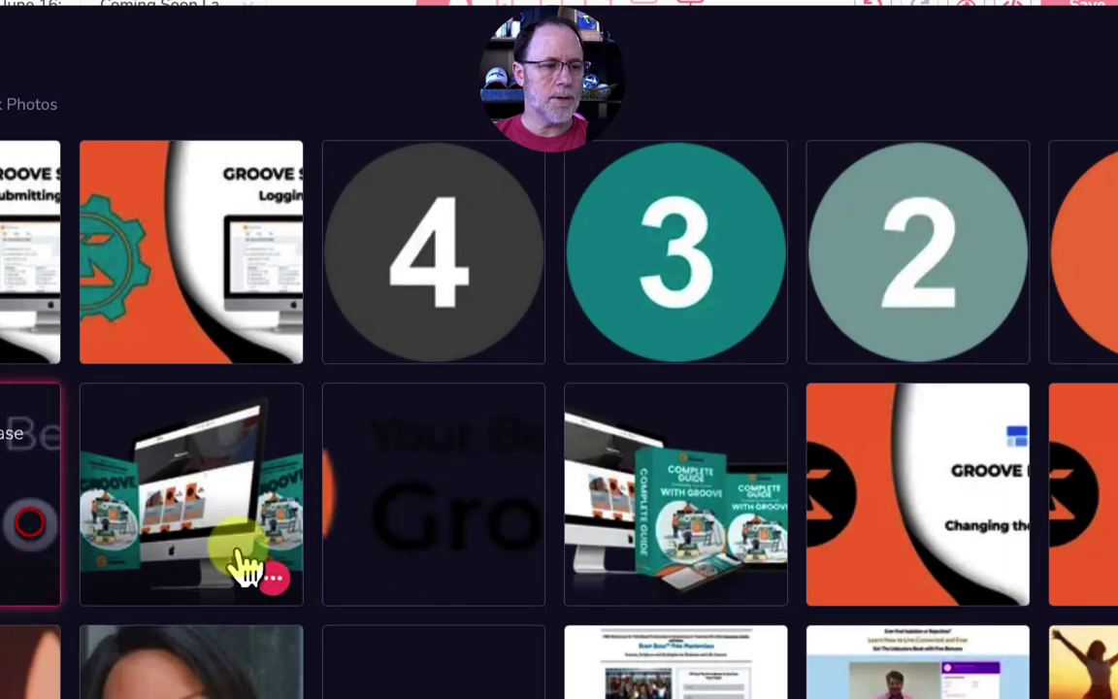
# Bring up the 900×900 px 4 image in the crop tool
pyautogui.scroll(3, 244, 565)
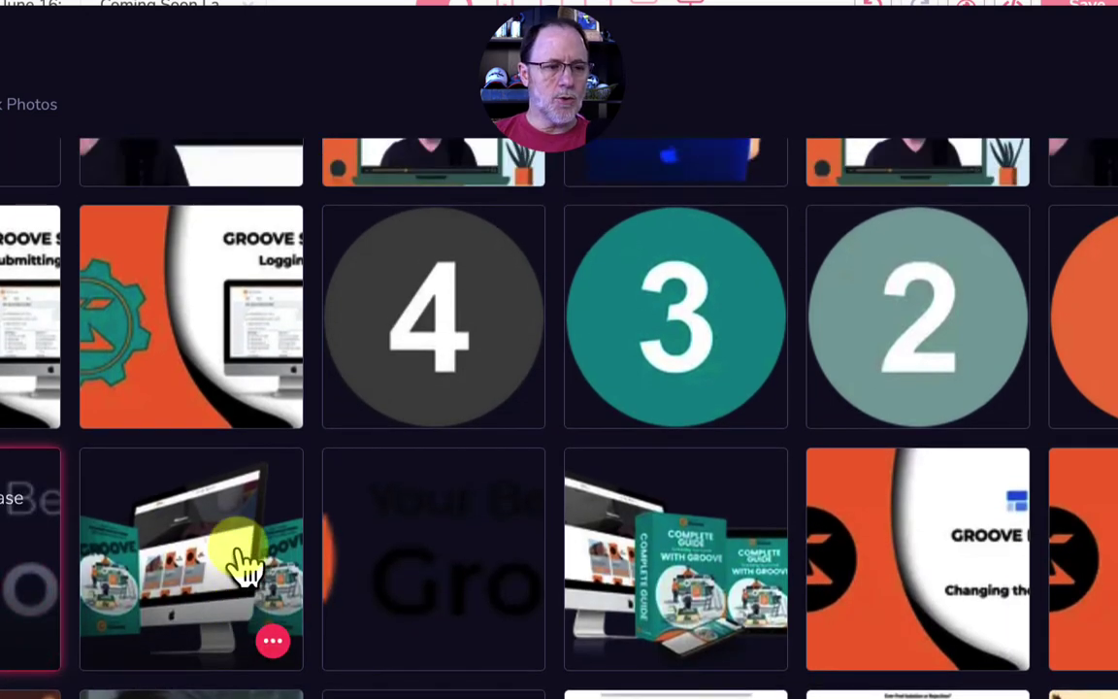
pyautogui.click(516, 582)
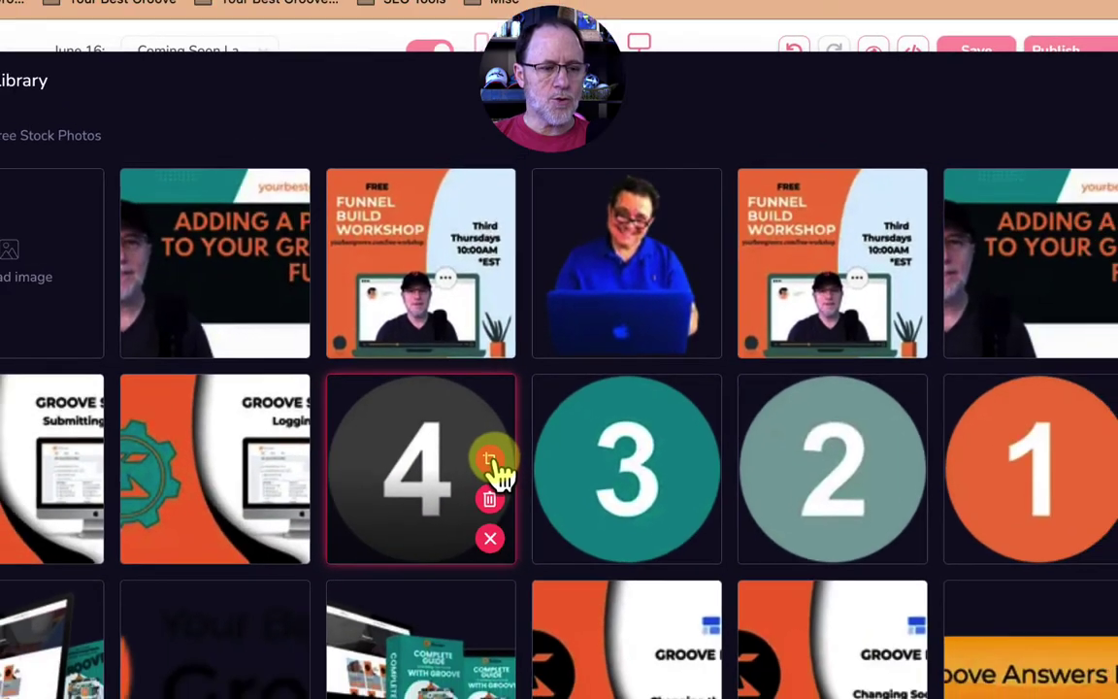
pyautogui.click(491, 459)
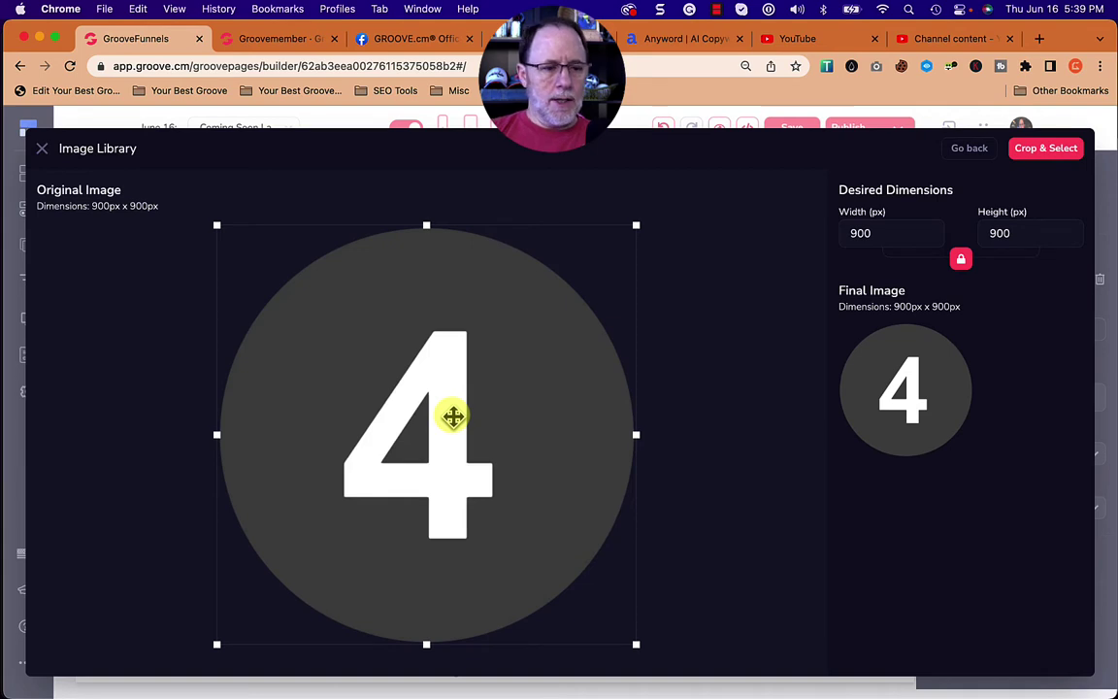
# Crop the 4 image tightly around the numeral to 250 × 227 px and apply the crop
pyautogui.moveTo(631, 229); pyautogui.dragTo(514, 350)
pyautogui.moveTo(294, 568); pyautogui.dragTo(340, 508)
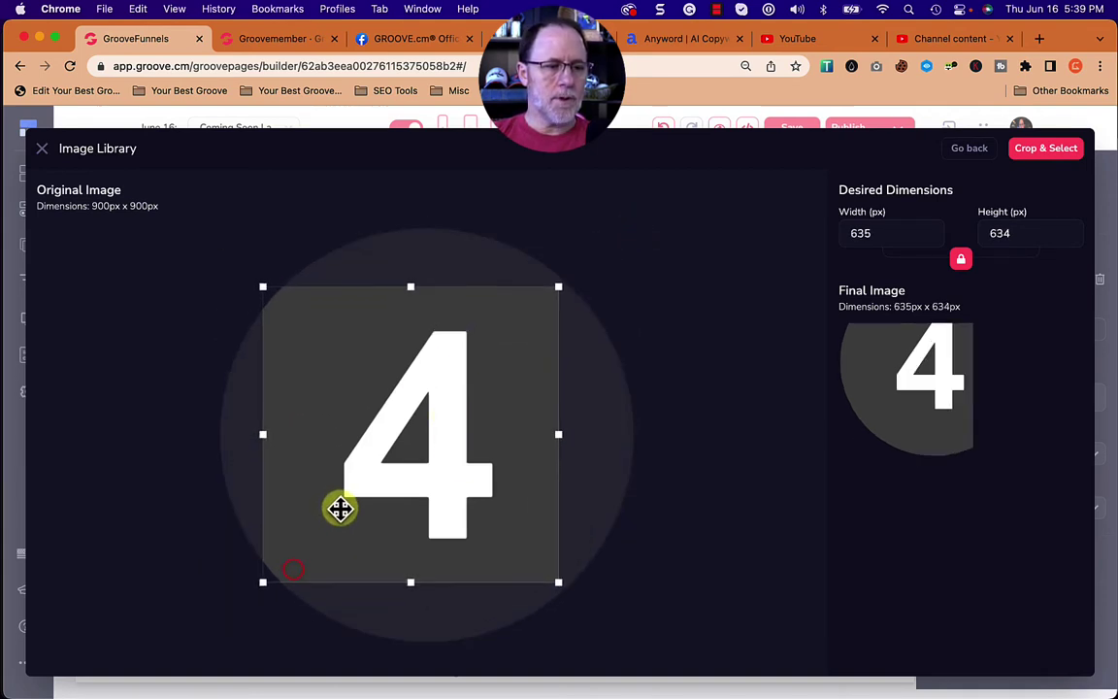
pyautogui.moveTo(267, 285); pyautogui.dragTo(317, 312)
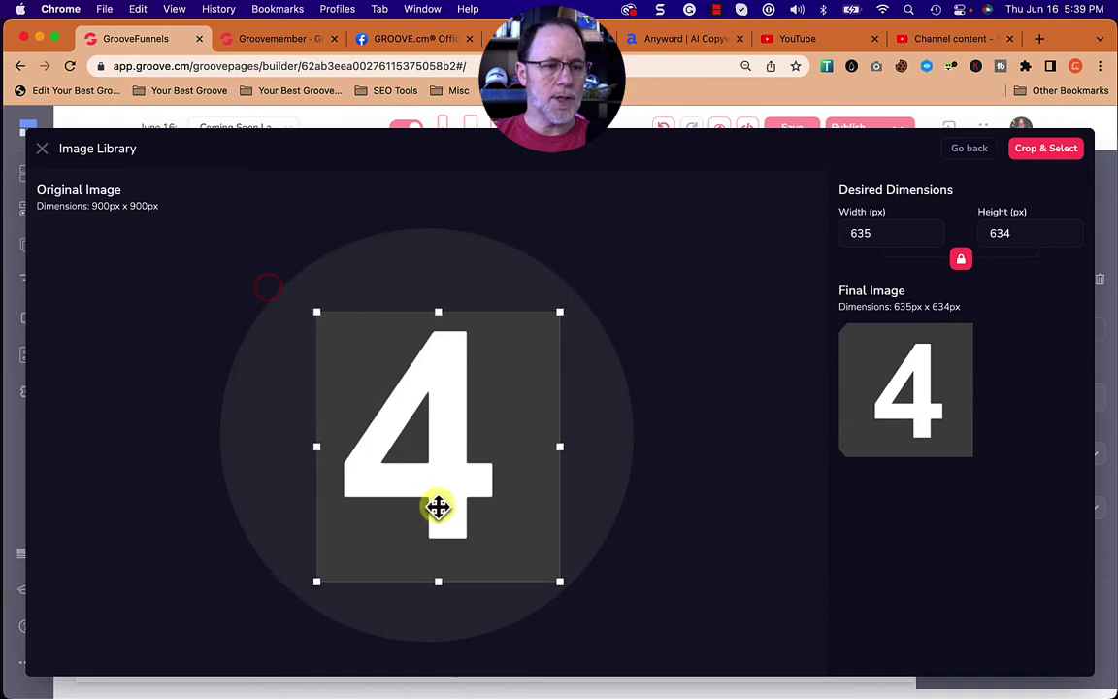
pyautogui.moveTo(439, 506); pyautogui.dragTo(415, 489)
pyautogui.moveTo(533, 293); pyautogui.dragTo(569, 310)
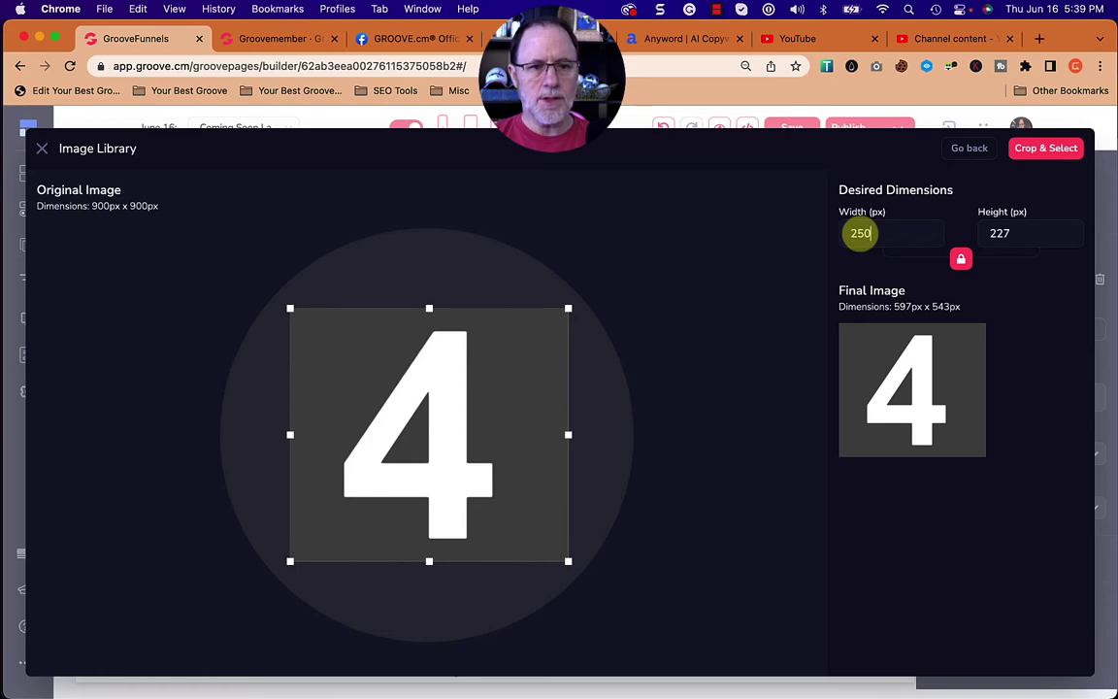
pyautogui.click(1047, 148)
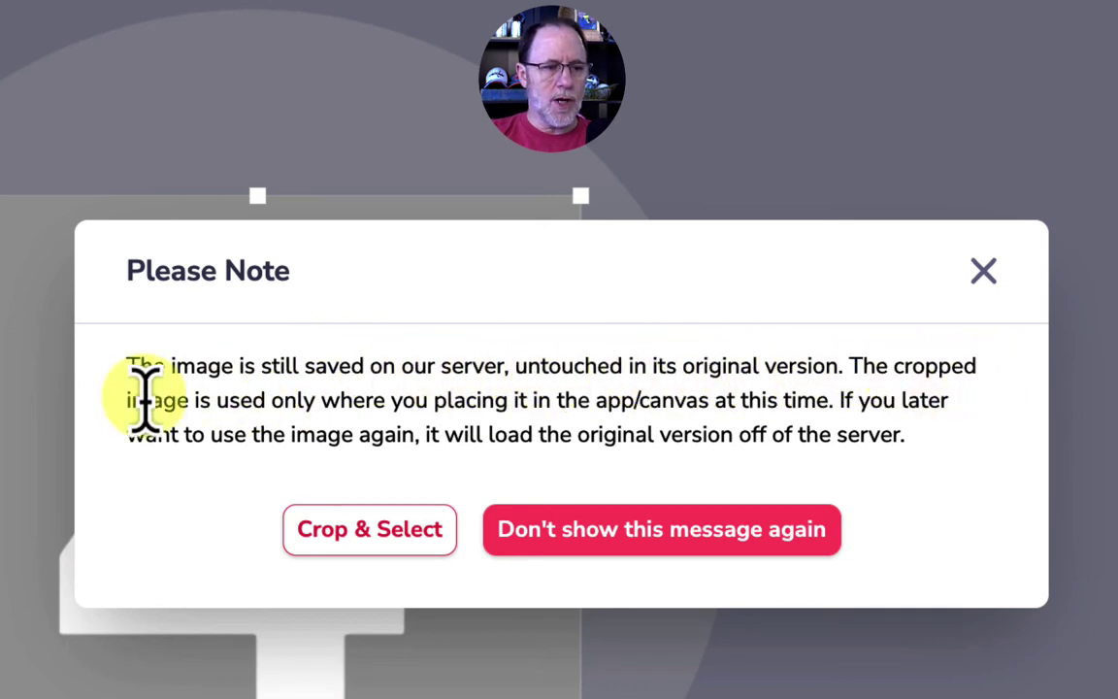
pyautogui.click(435, 399)
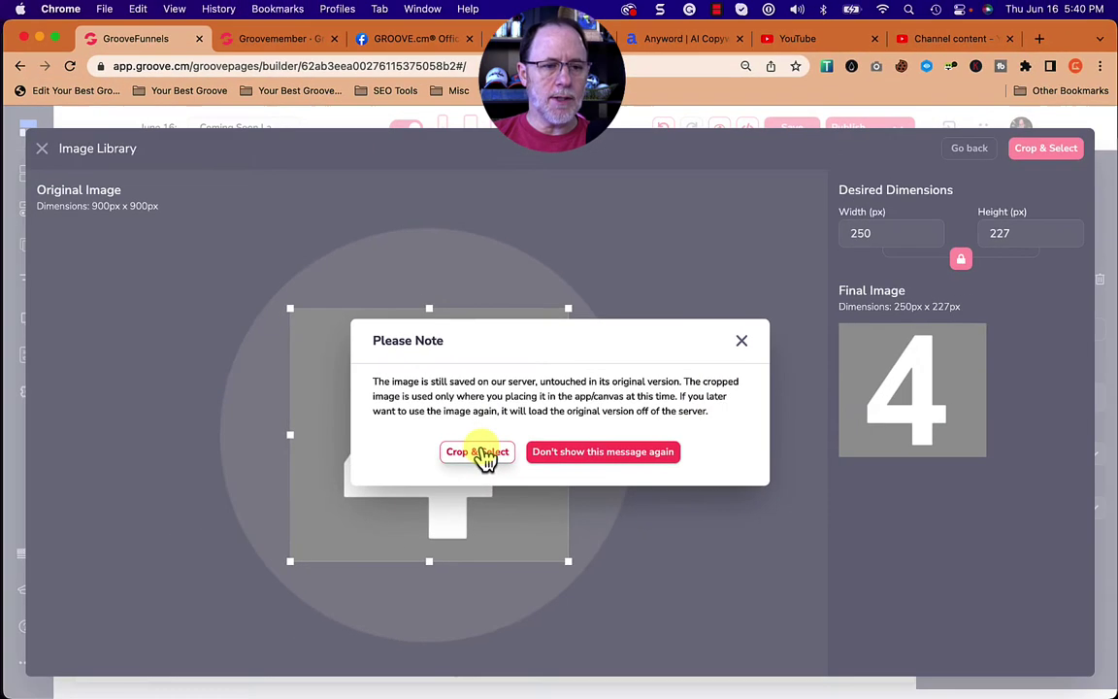
# Confirm the Please Note notice and place the 250×227 px 4 image above the Your Best Groove logo
pyautogui.click(478, 453)
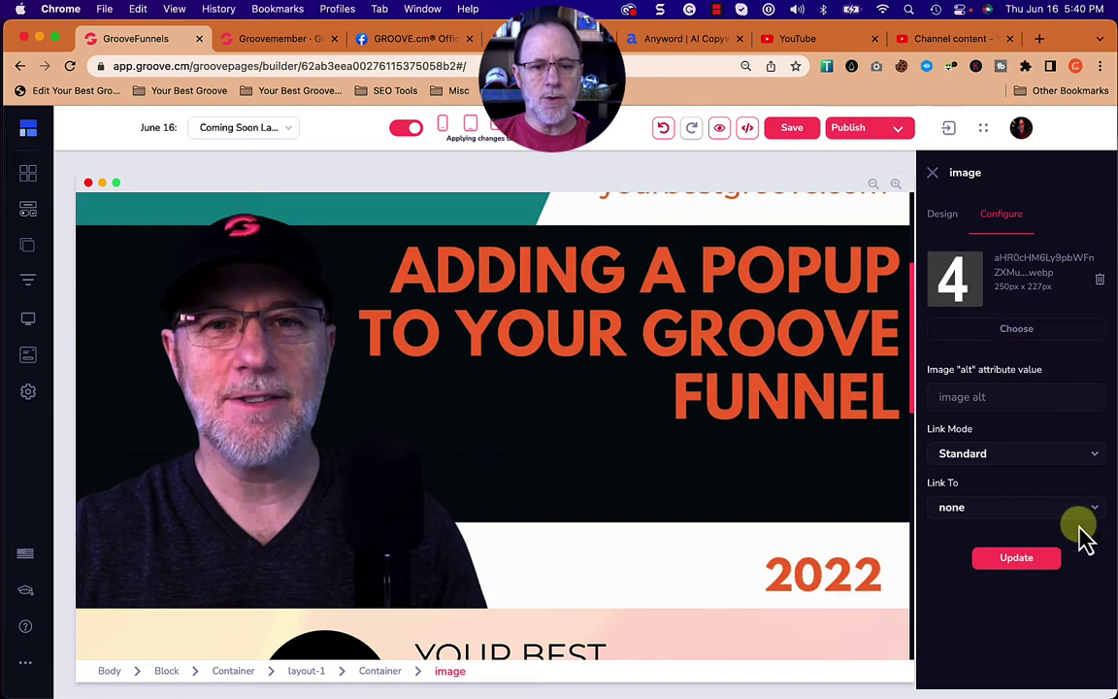
pyautogui.click(1023, 562)
pyautogui.scroll(3, 591, 369)
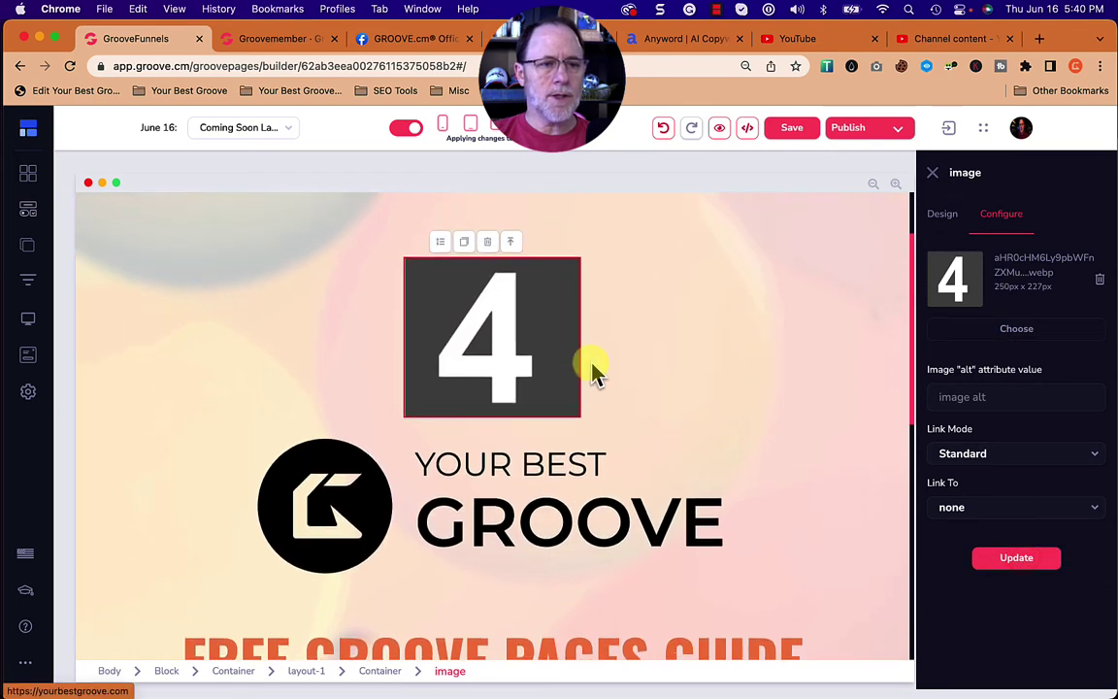
pyautogui.scroll(-2, 646, 424)
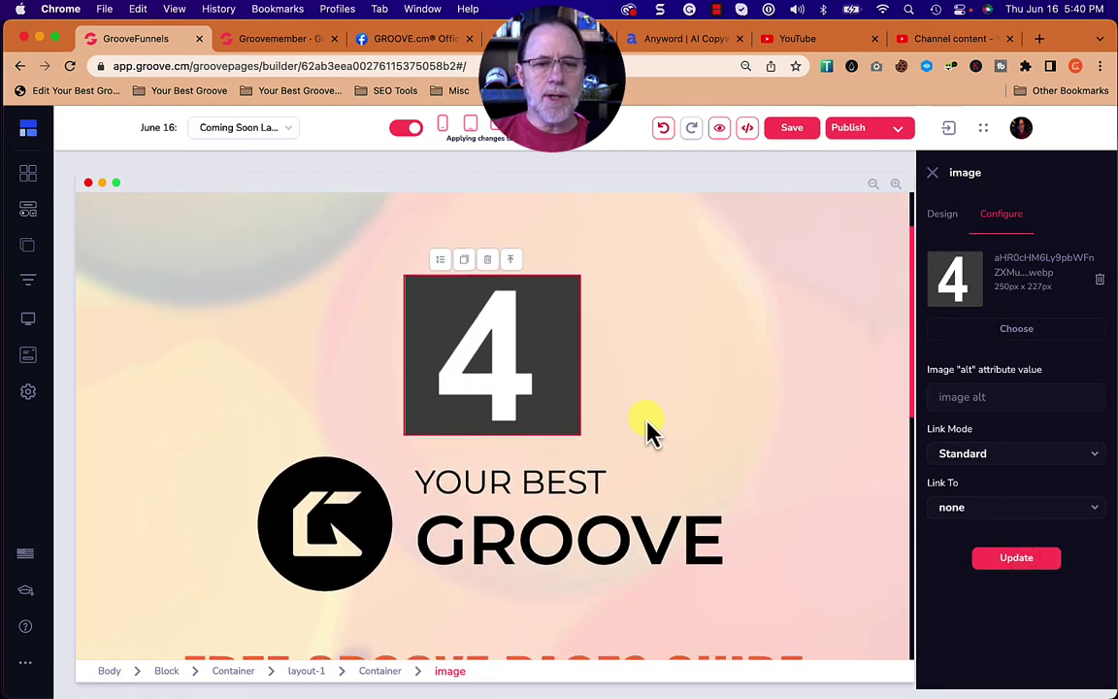
# Open the logo image's library, pick the 4 image, review its crop, then go back
pyautogui.click(539, 504)
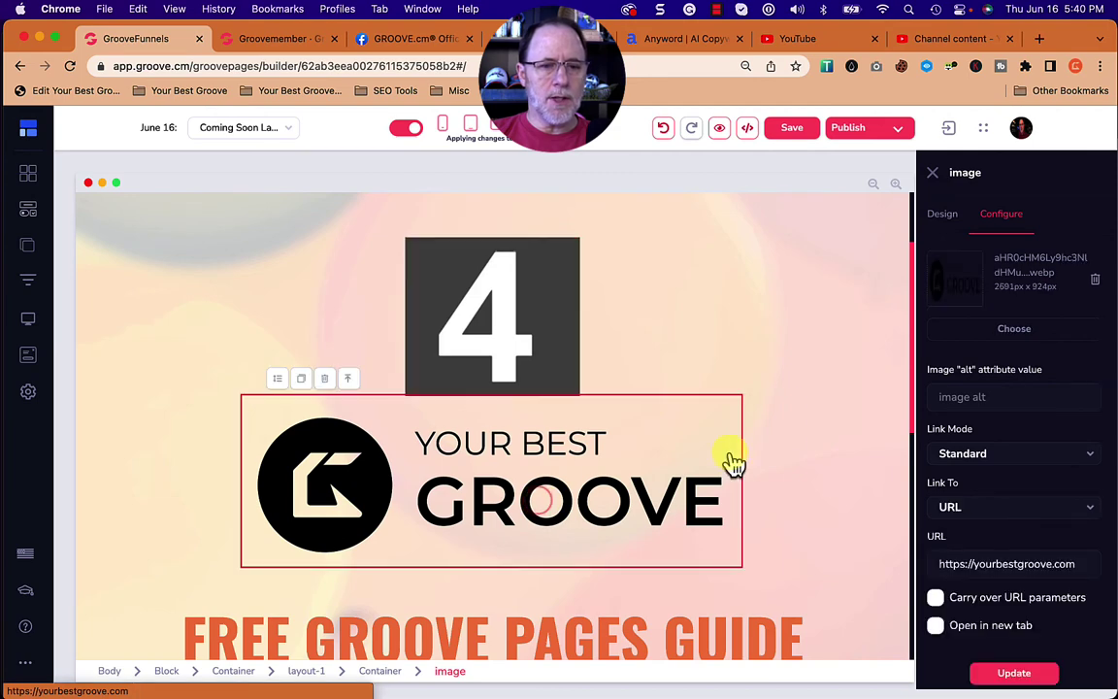
pyautogui.click(1011, 333)
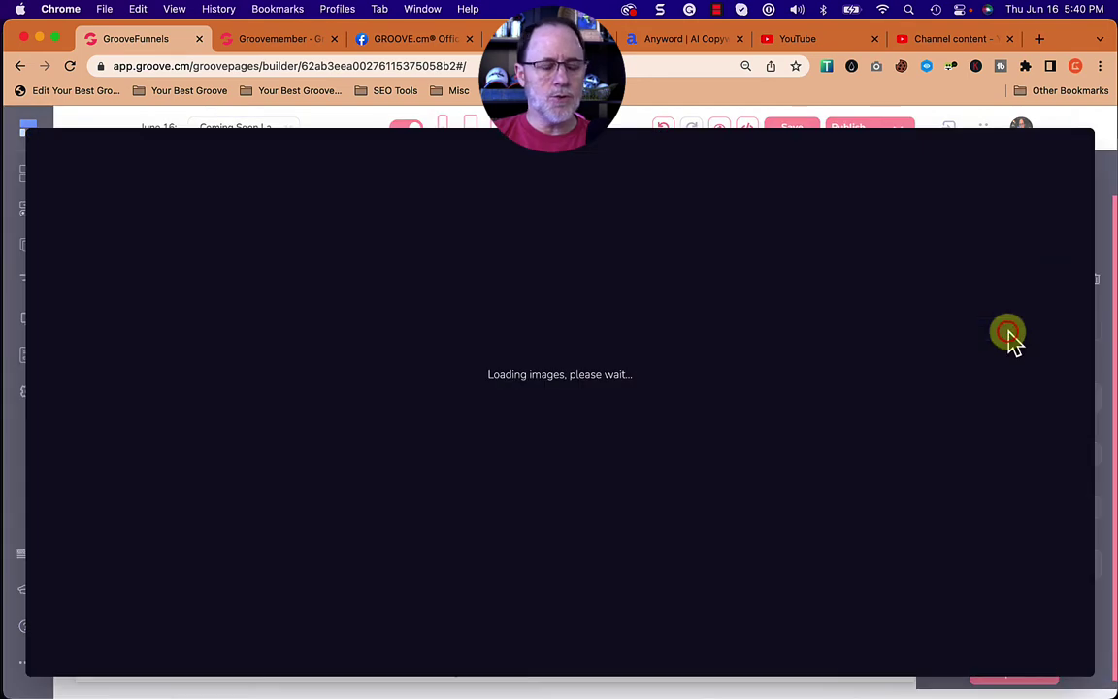
pyautogui.click(407, 445)
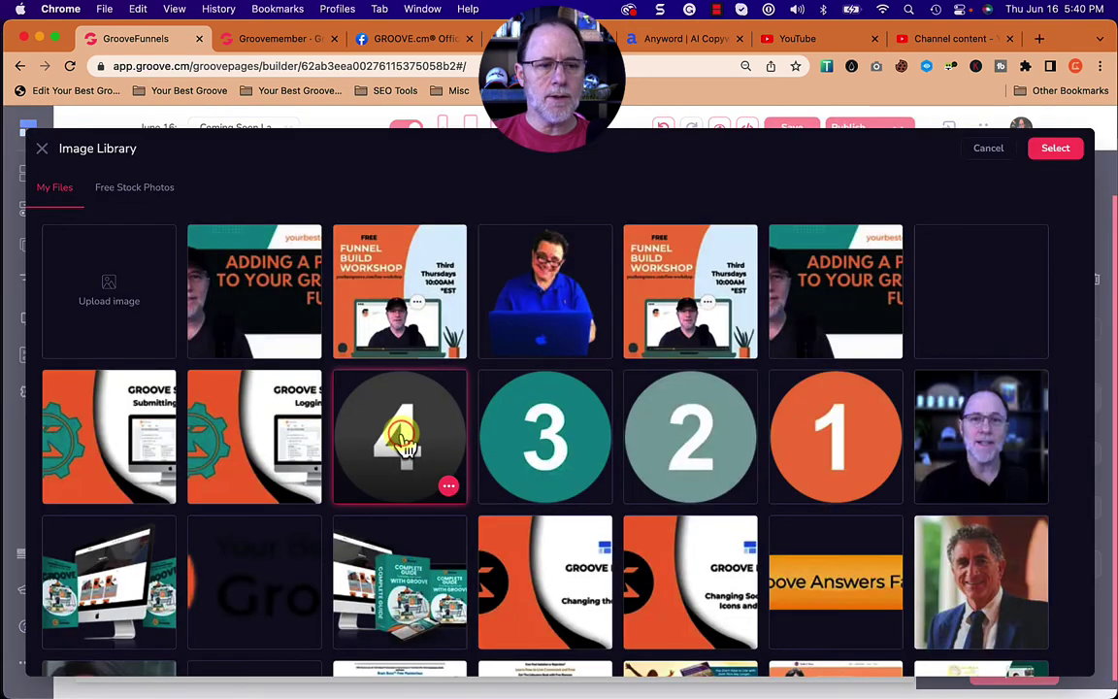
pyautogui.click(450, 488)
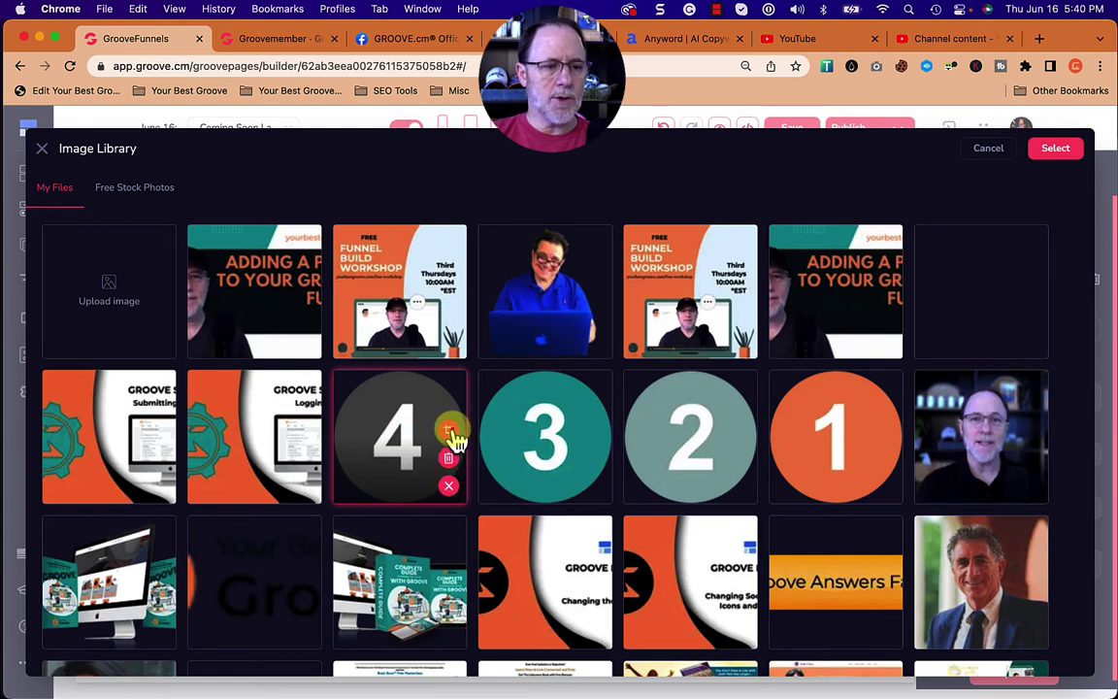
pyautogui.click(449, 430)
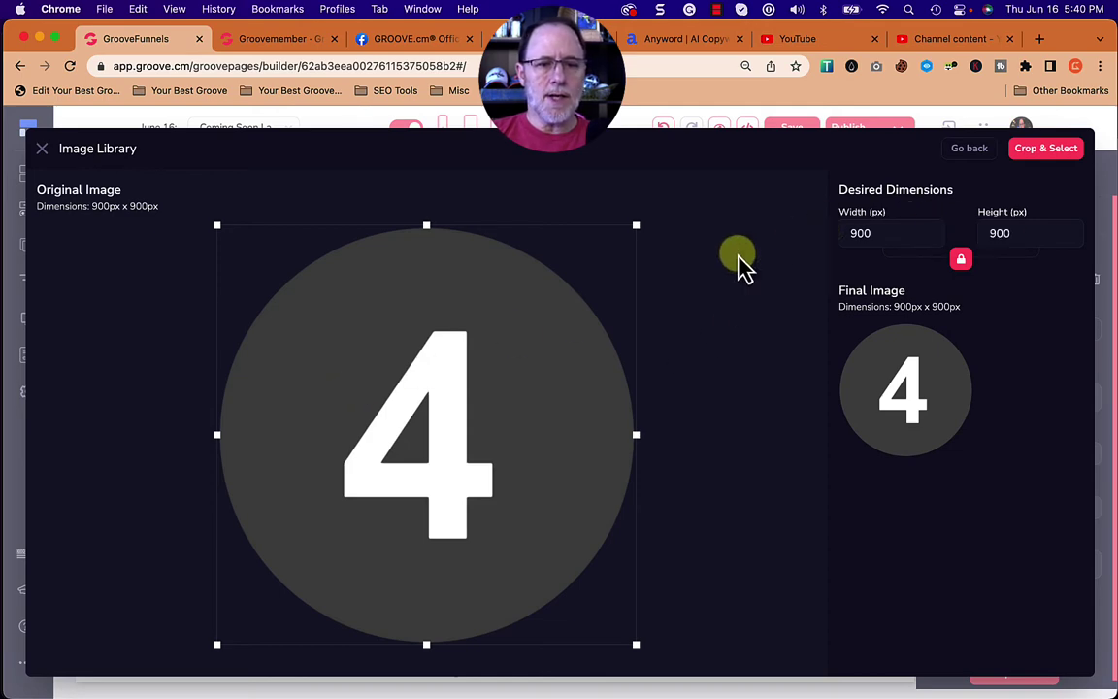
pyautogui.click(961, 153)
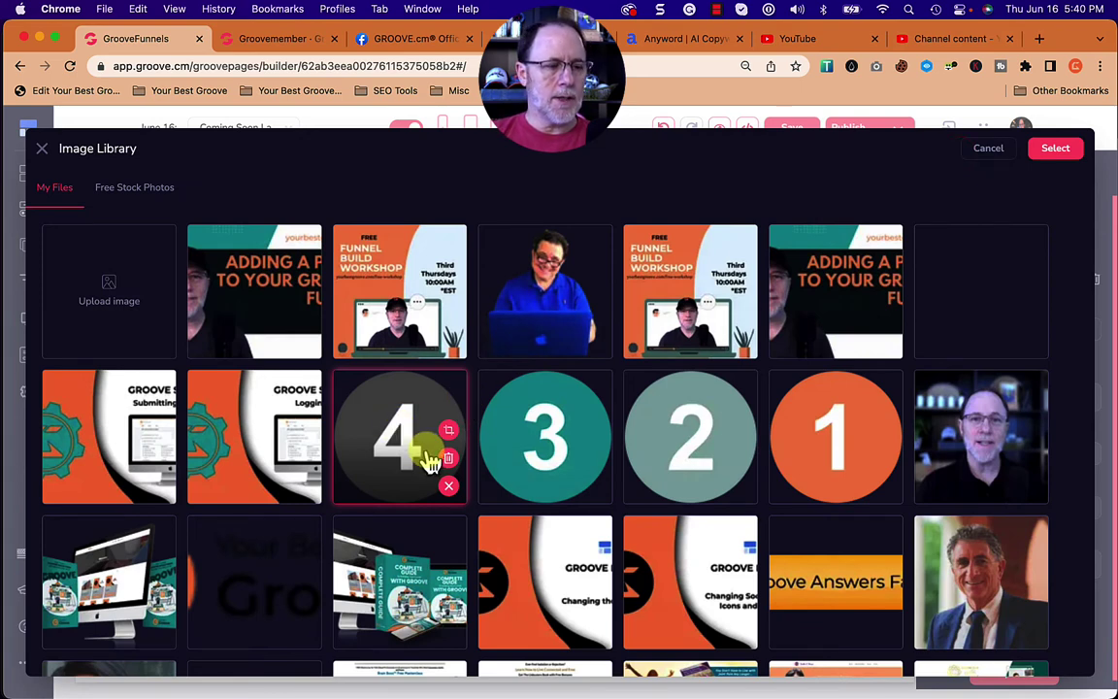
pyautogui.scroll(-3, 417, 458)
pyautogui.scroll(3, 417, 458)
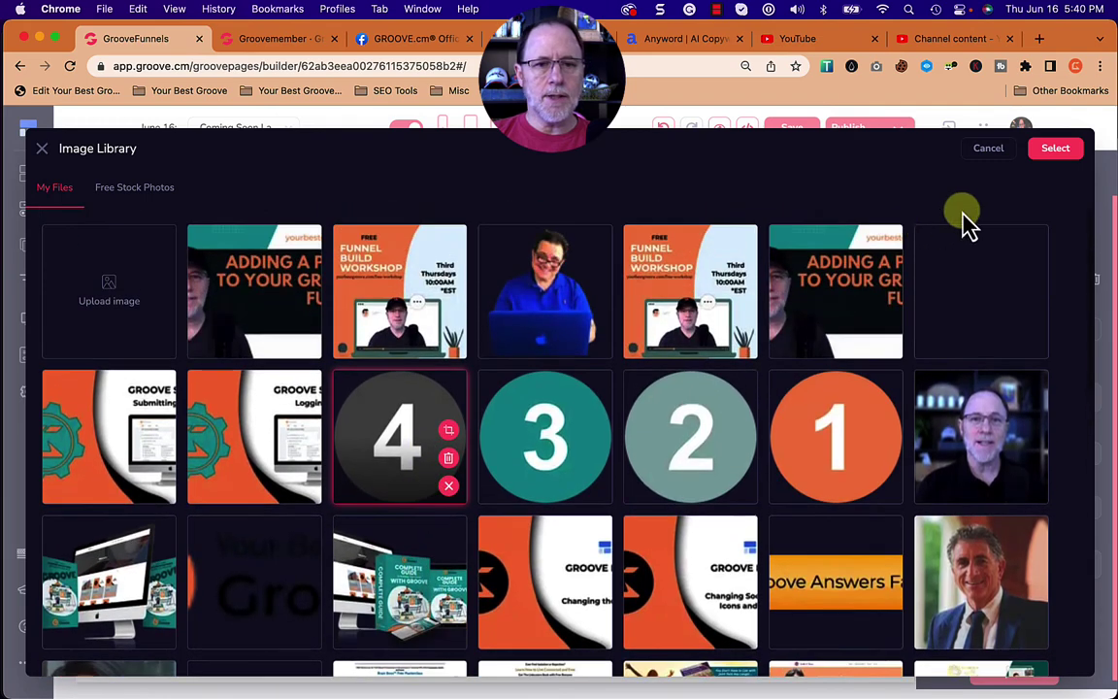
# Cancel the Image Library and review the page with the cropped 4 above the logo
pyautogui.click(985, 152)
pyautogui.scroll(-5, 726, 359)
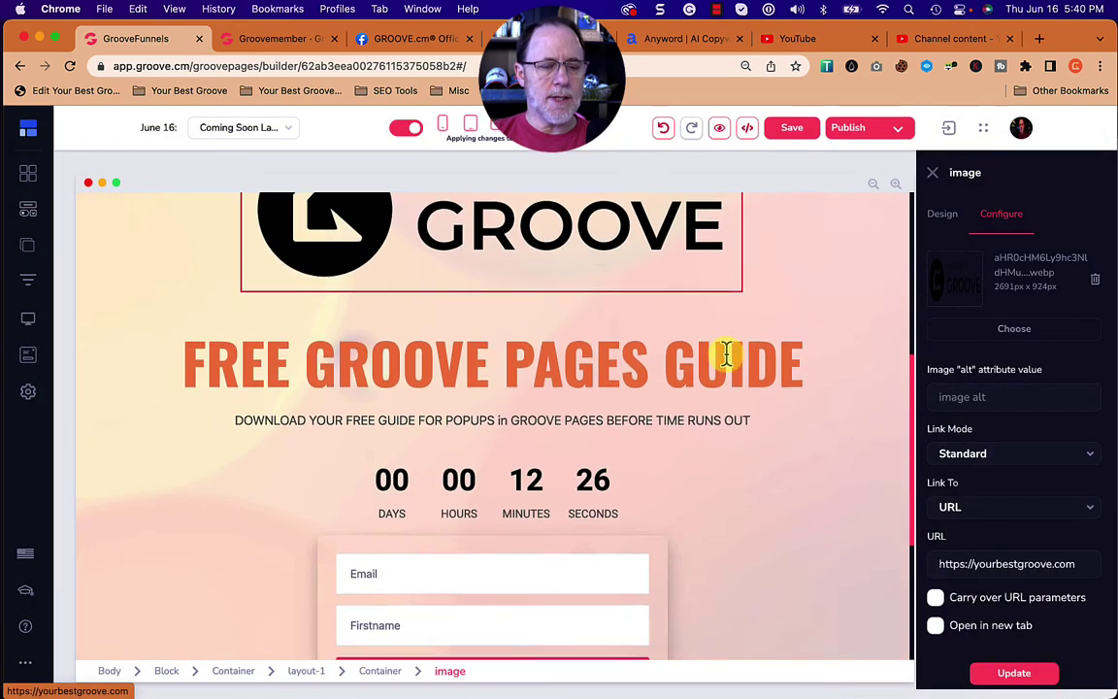
pyautogui.scroll(-5, 726, 357)
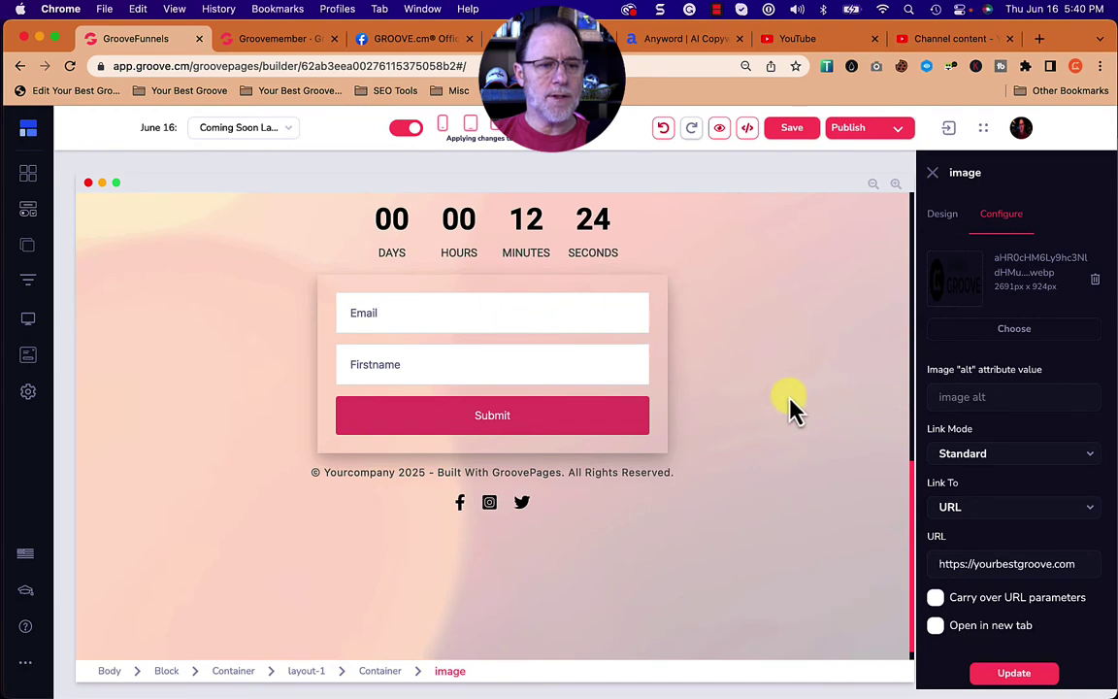
pyautogui.scroll(10, 791, 408)
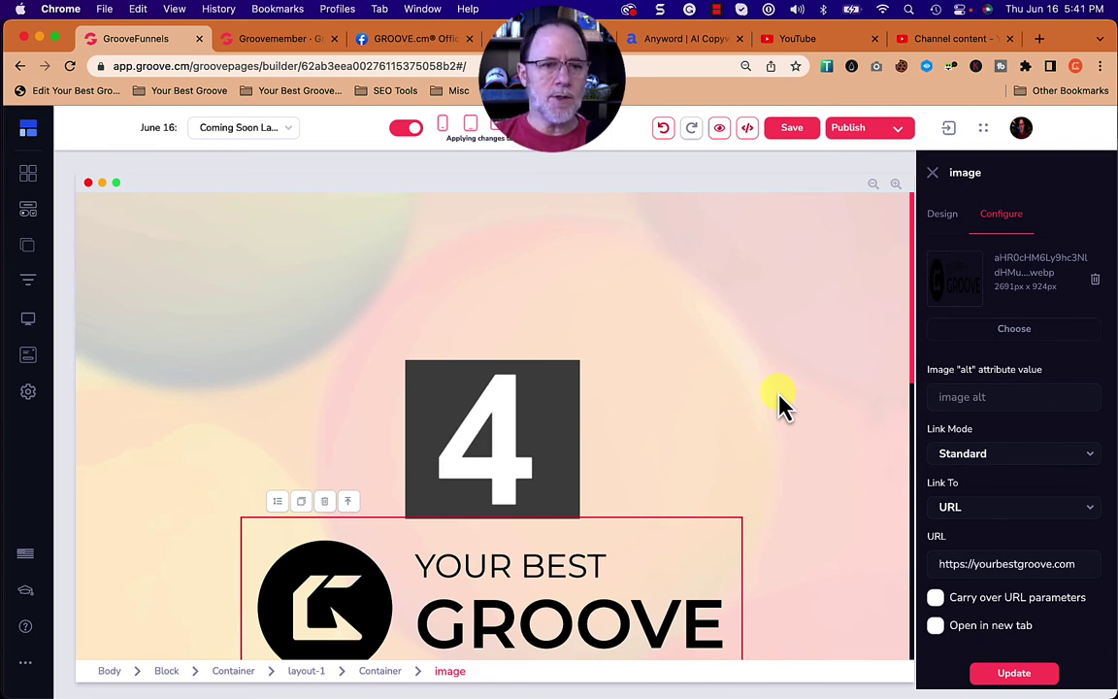
# Drag a new Image element above the cropped 4 and open its Image Library
pyautogui.click(32, 219)
pyautogui.scroll(-8, 194, 428)
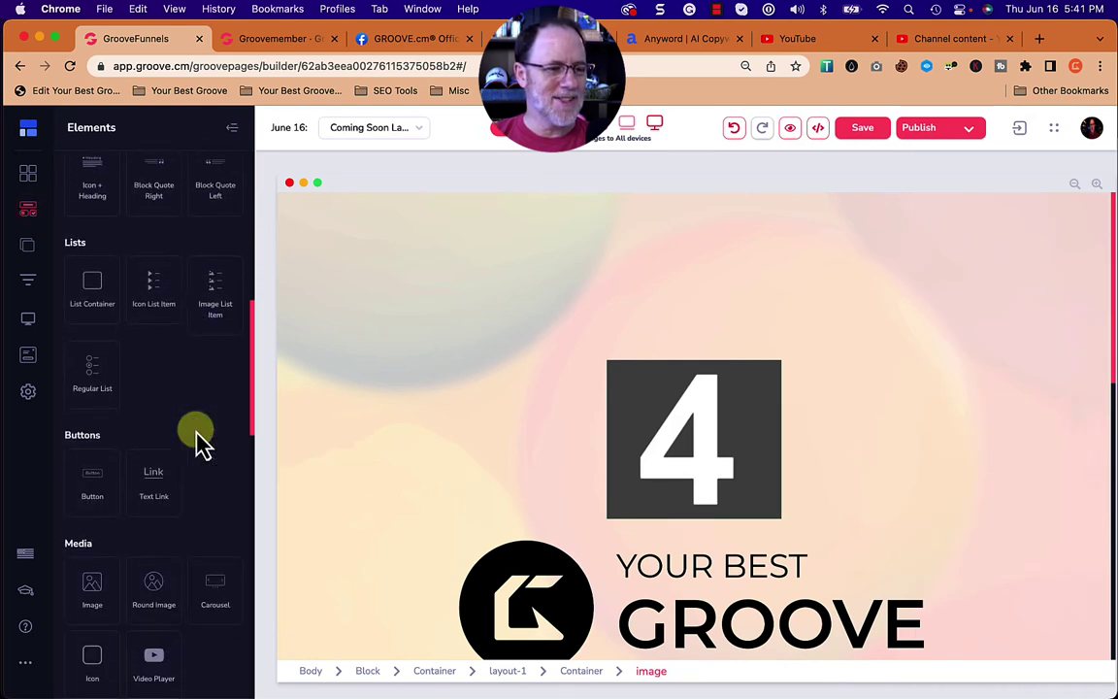
pyautogui.scroll(-2, 199, 442)
pyautogui.moveTo(97, 514); pyautogui.dragTo(729, 424)
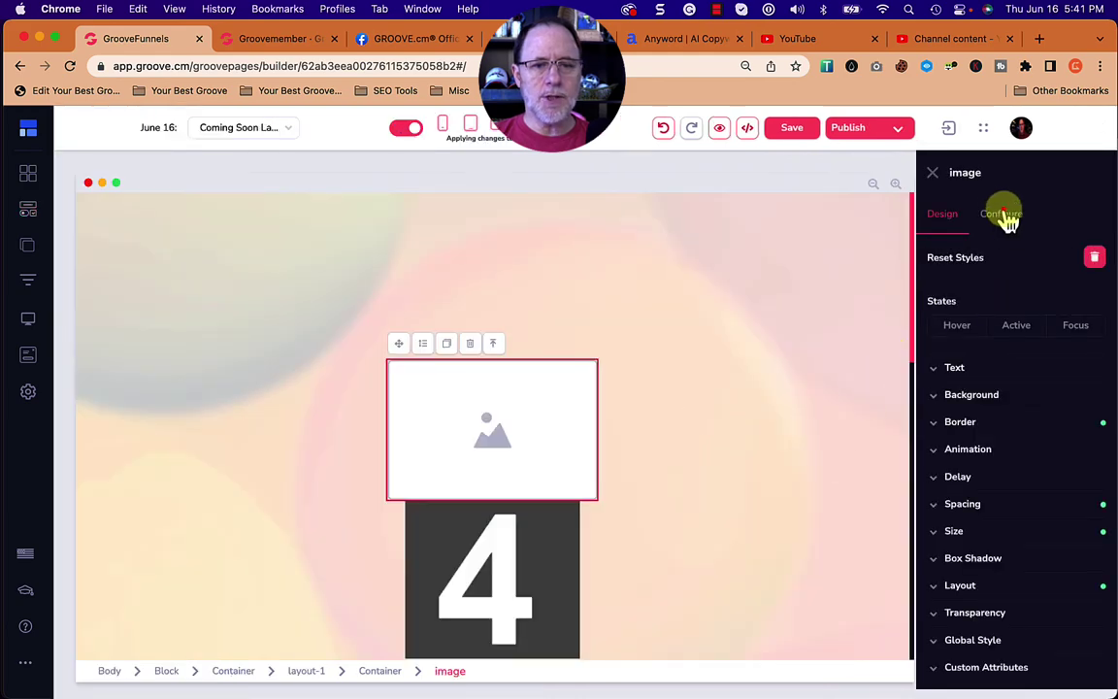
pyautogui.click(1007, 221)
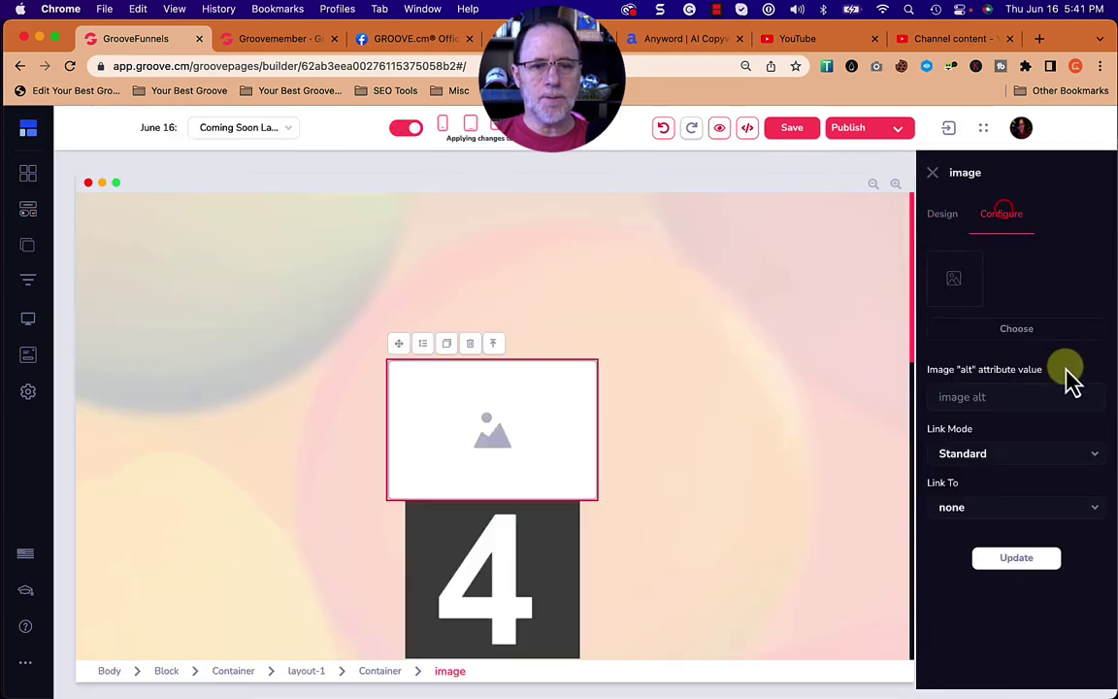
pyautogui.click(1030, 336)
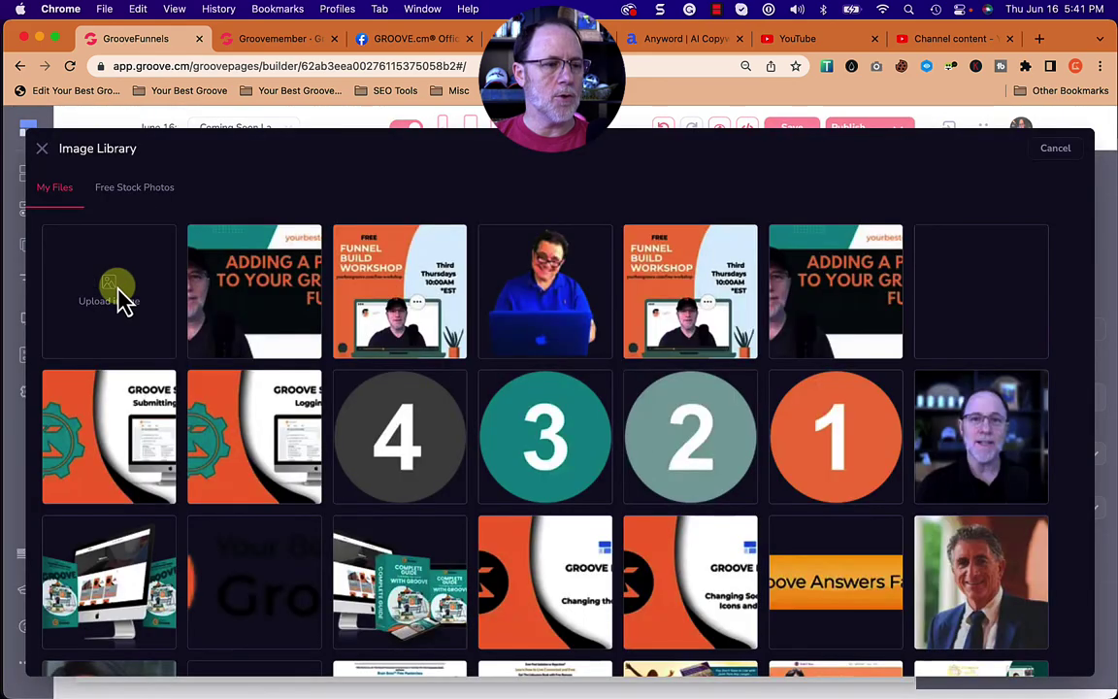
# Upload Free_Workshop.png from the Downloads folder into the Image Library
pyautogui.click(118, 294)
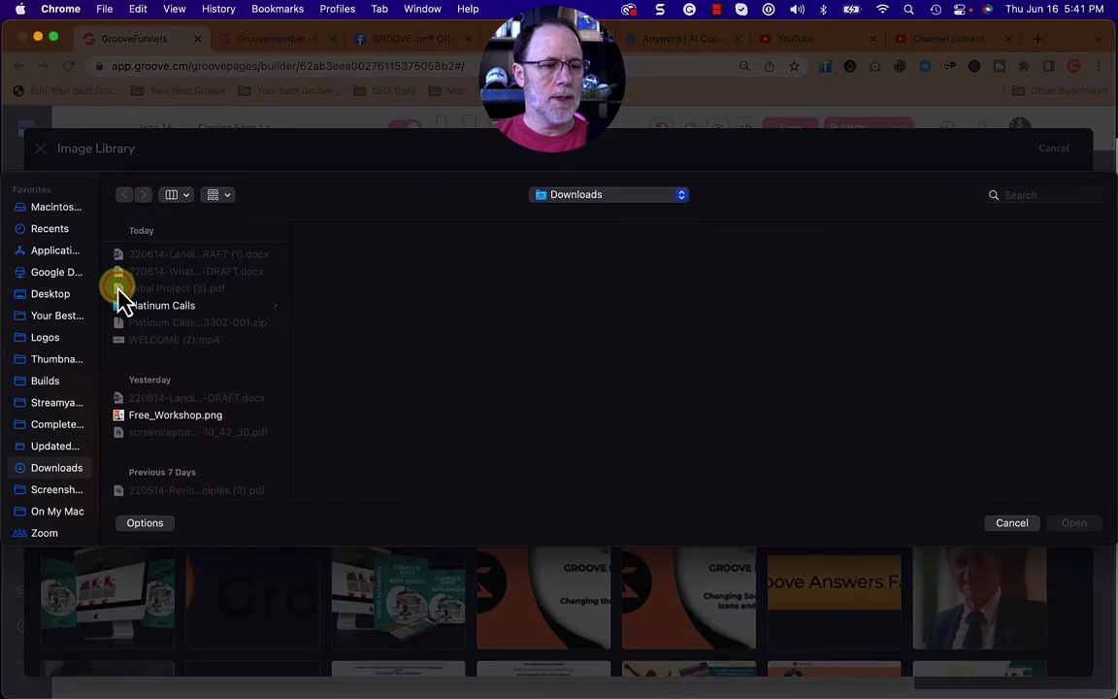
pyautogui.click(183, 415)
pyautogui.click(1064, 530)
pyautogui.click(1074, 523)
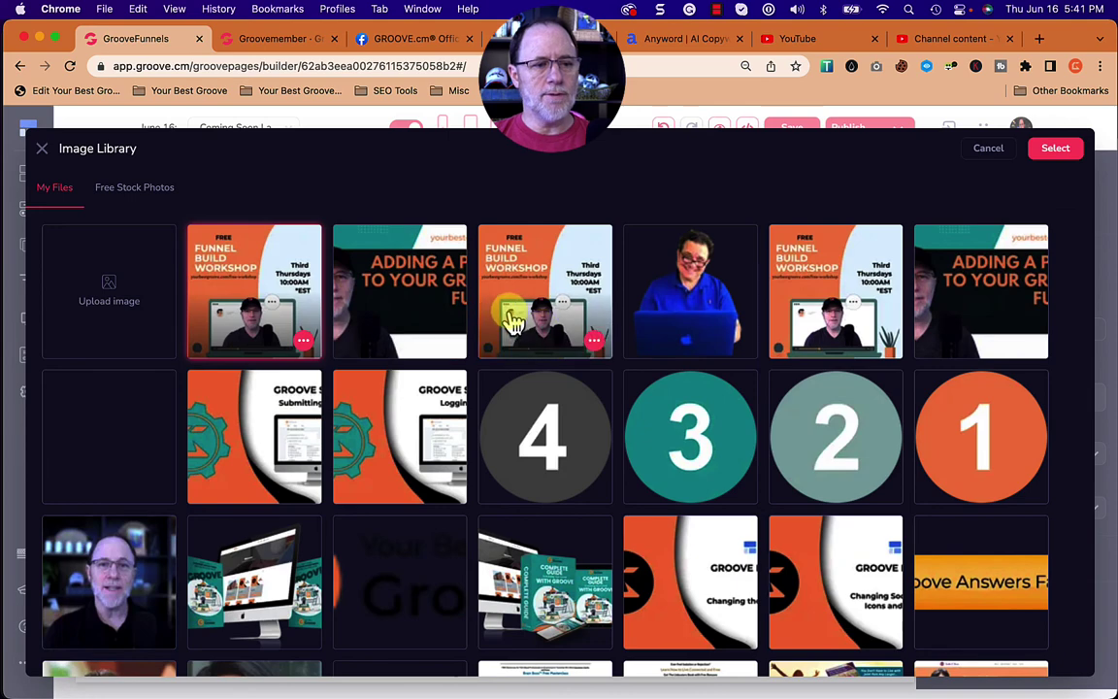
# Select the 1080×1080 px Funnel Build Workshop image for the new image element
pyautogui.scroll(-3, 427, 350)
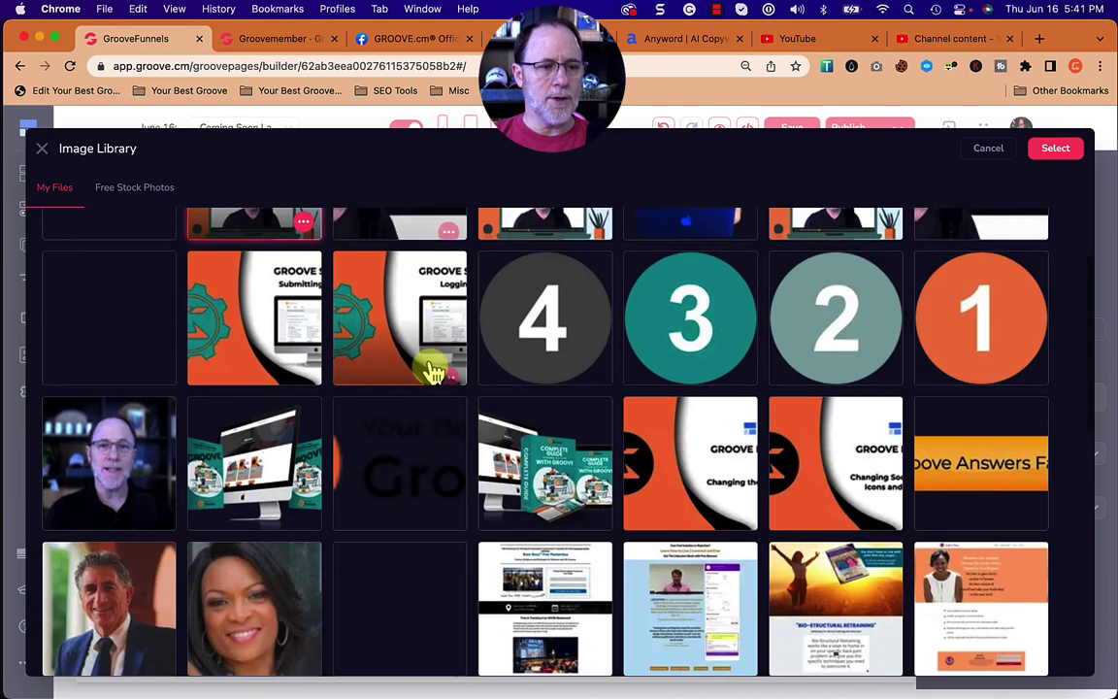
pyautogui.click(417, 454)
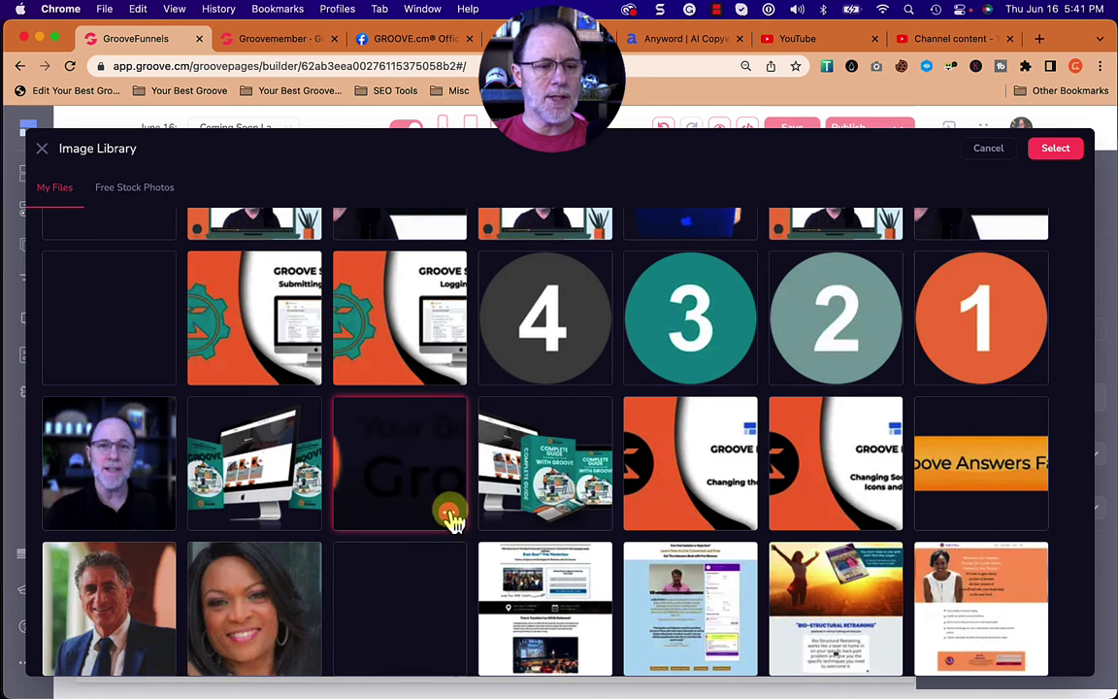
pyautogui.click(451, 464)
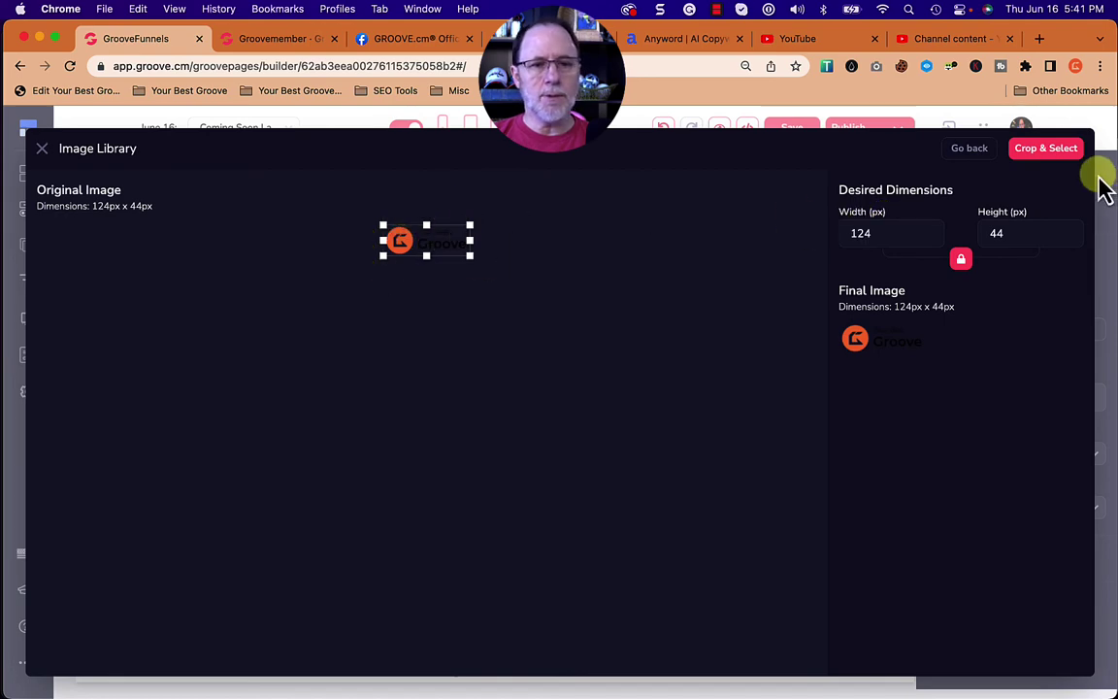
pyautogui.click(970, 150)
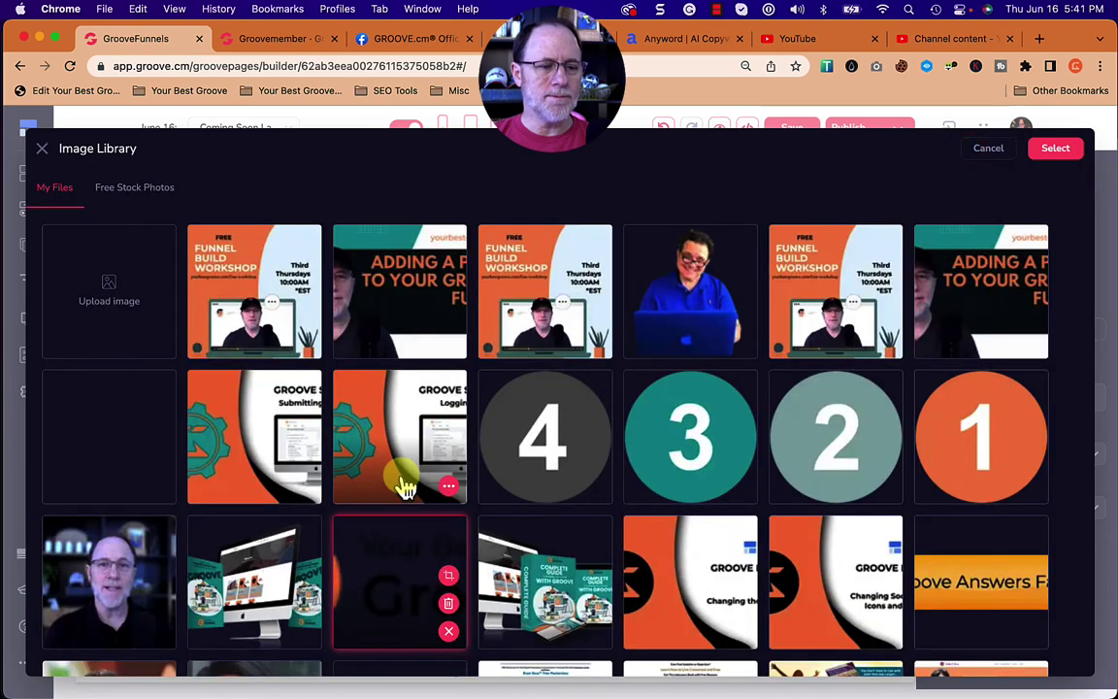
pyautogui.scroll(-2, 403, 480)
pyautogui.scroll(2, 408, 474)
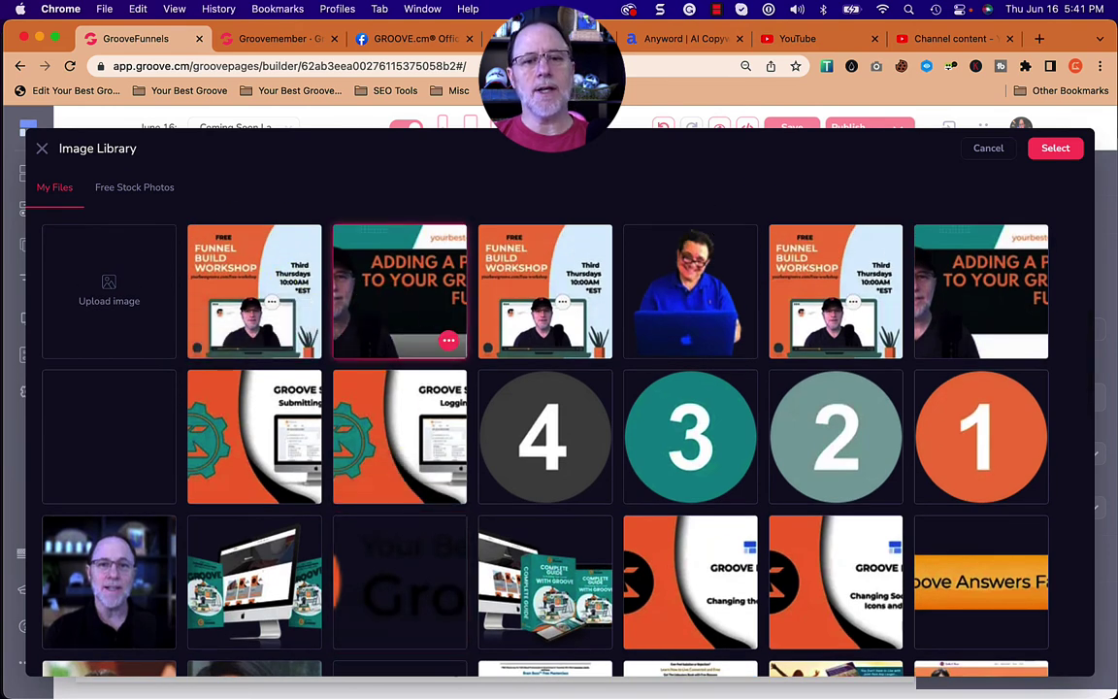
pyautogui.click(242, 274)
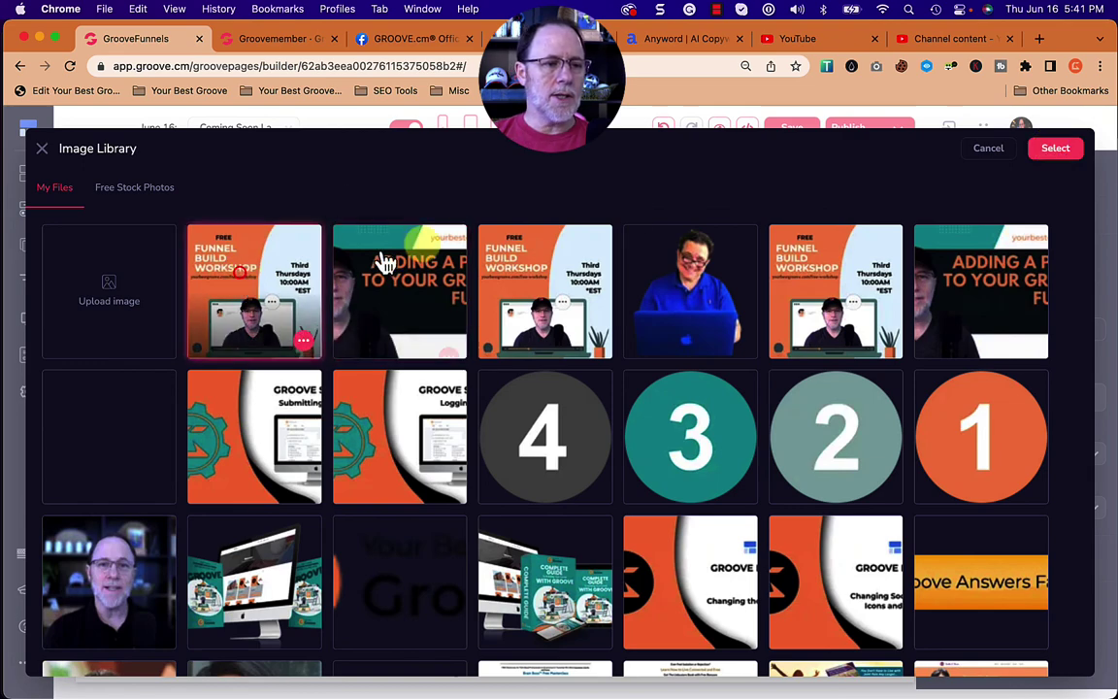
pyautogui.click(1053, 150)
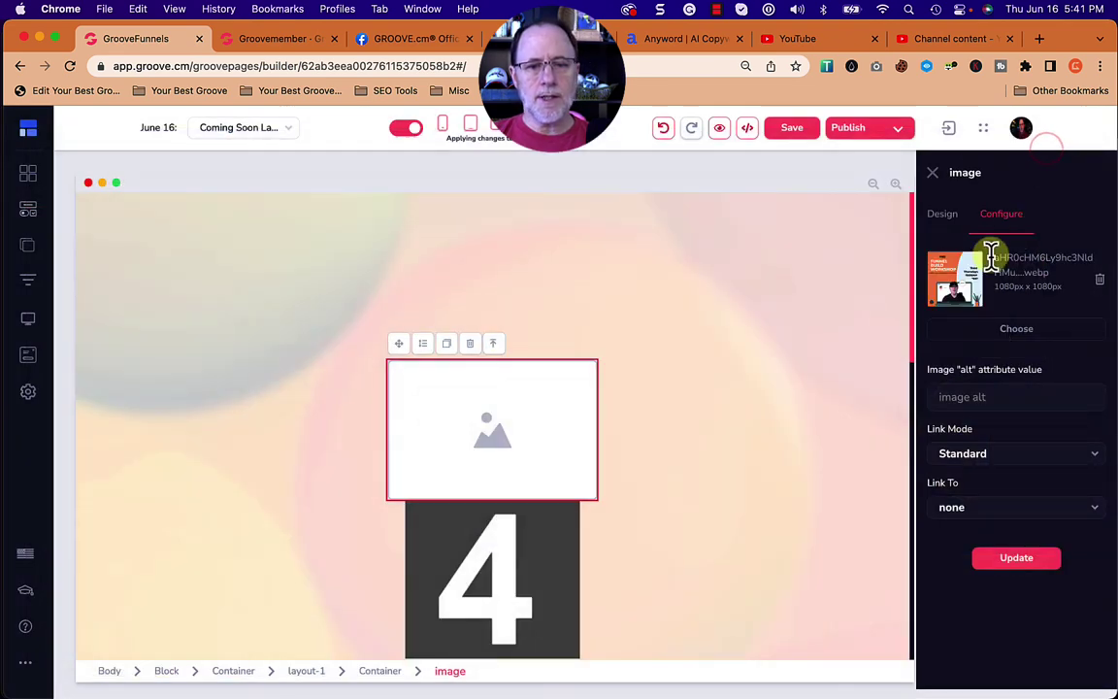
# Apply the Free Funnel Build Workshop graphic with its Third Thursdays text to the new image element, then check its placement
pyautogui.click(1034, 566)
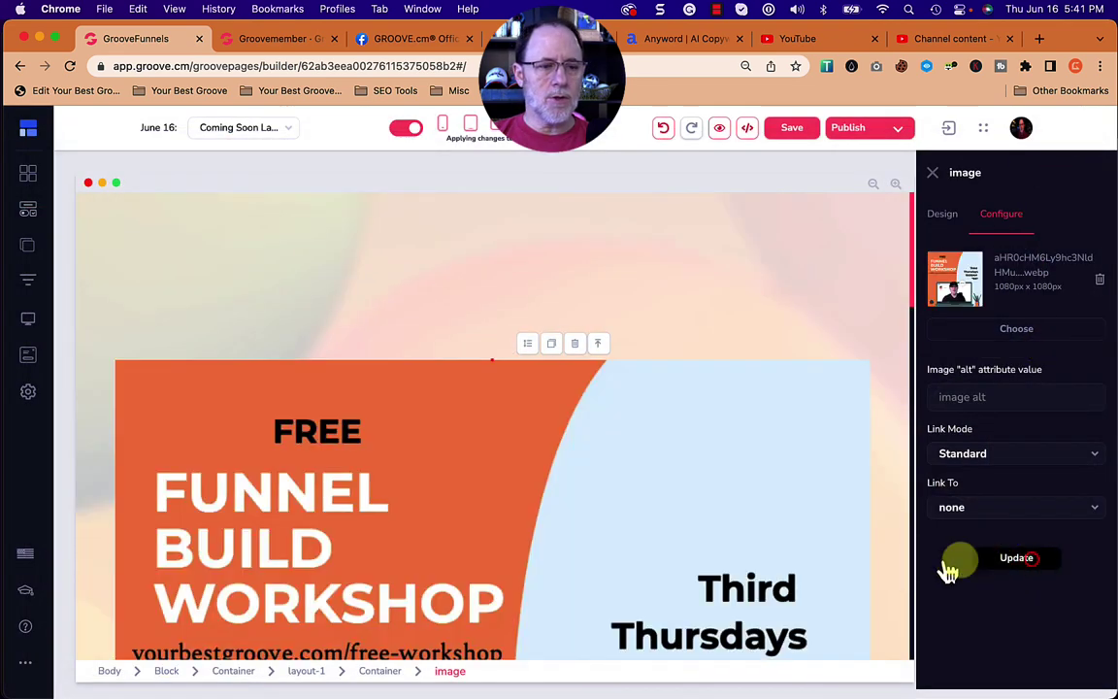
pyautogui.scroll(-5, 745, 511)
pyautogui.scroll(-4, 746, 511)
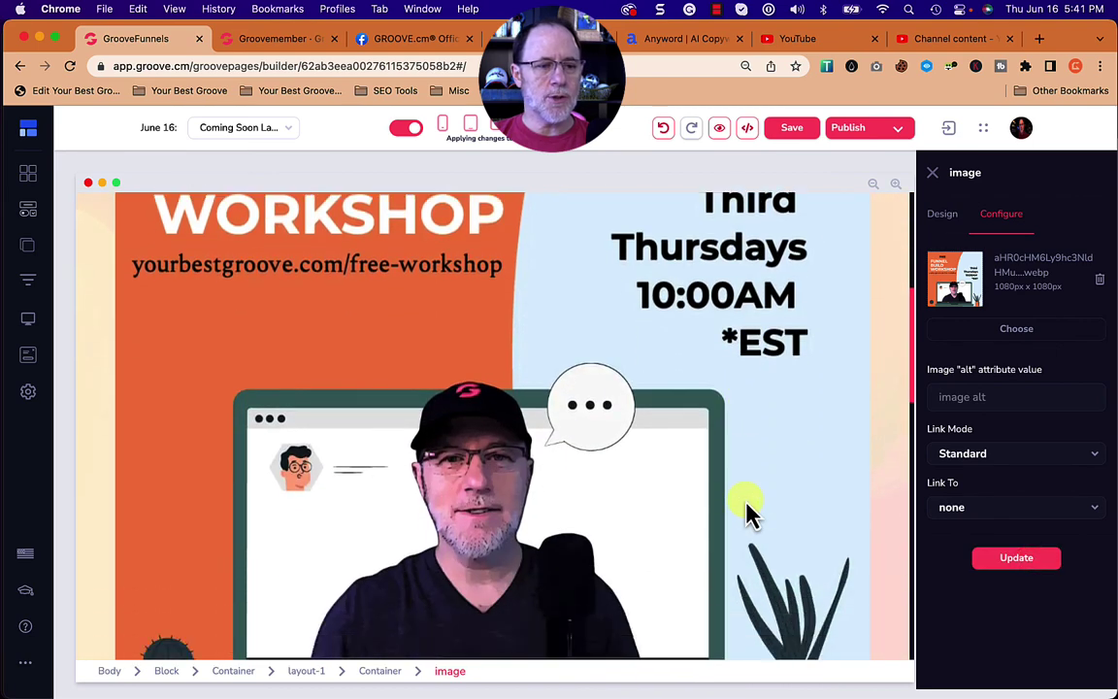
pyautogui.scroll(8, 745, 512)
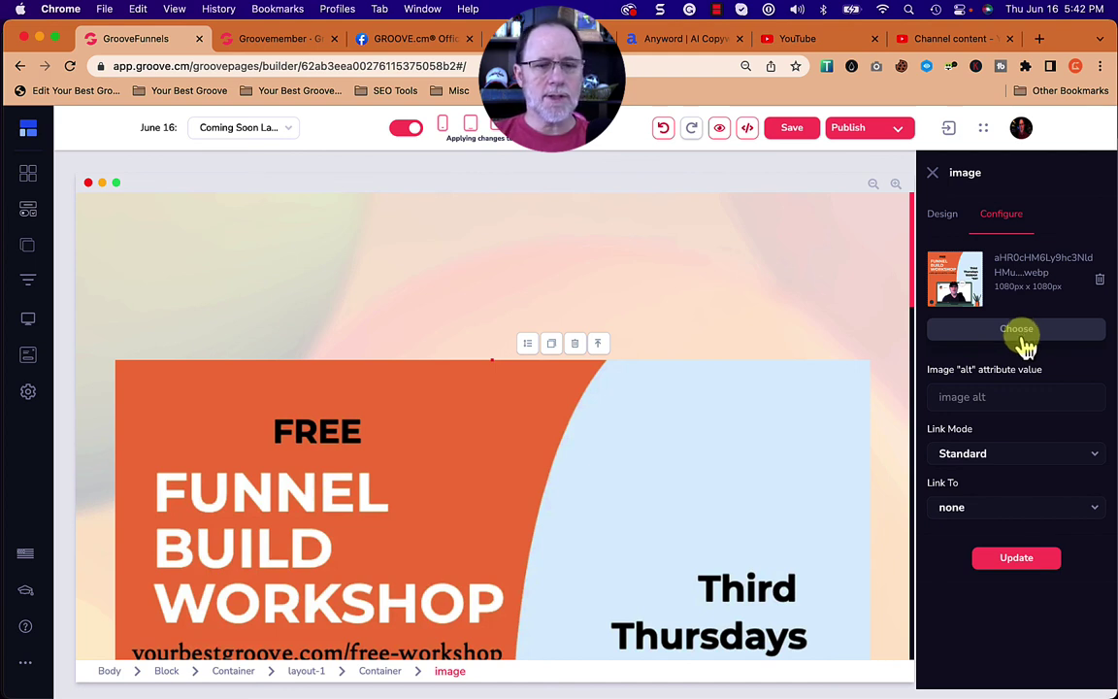
pyautogui.click(720, 14)
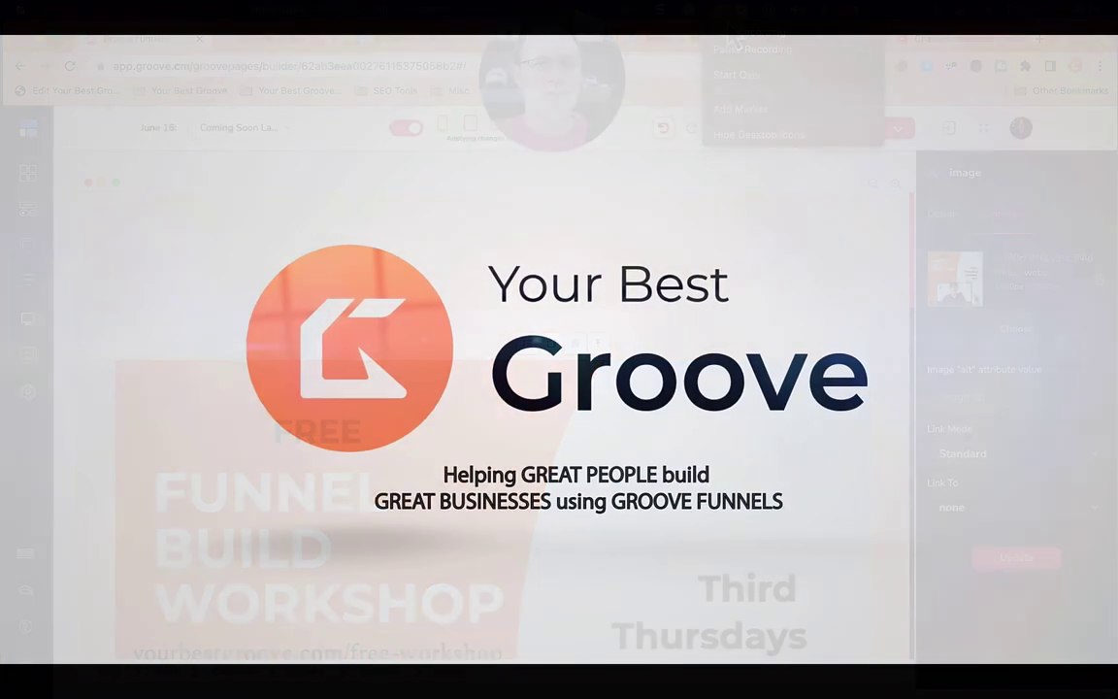